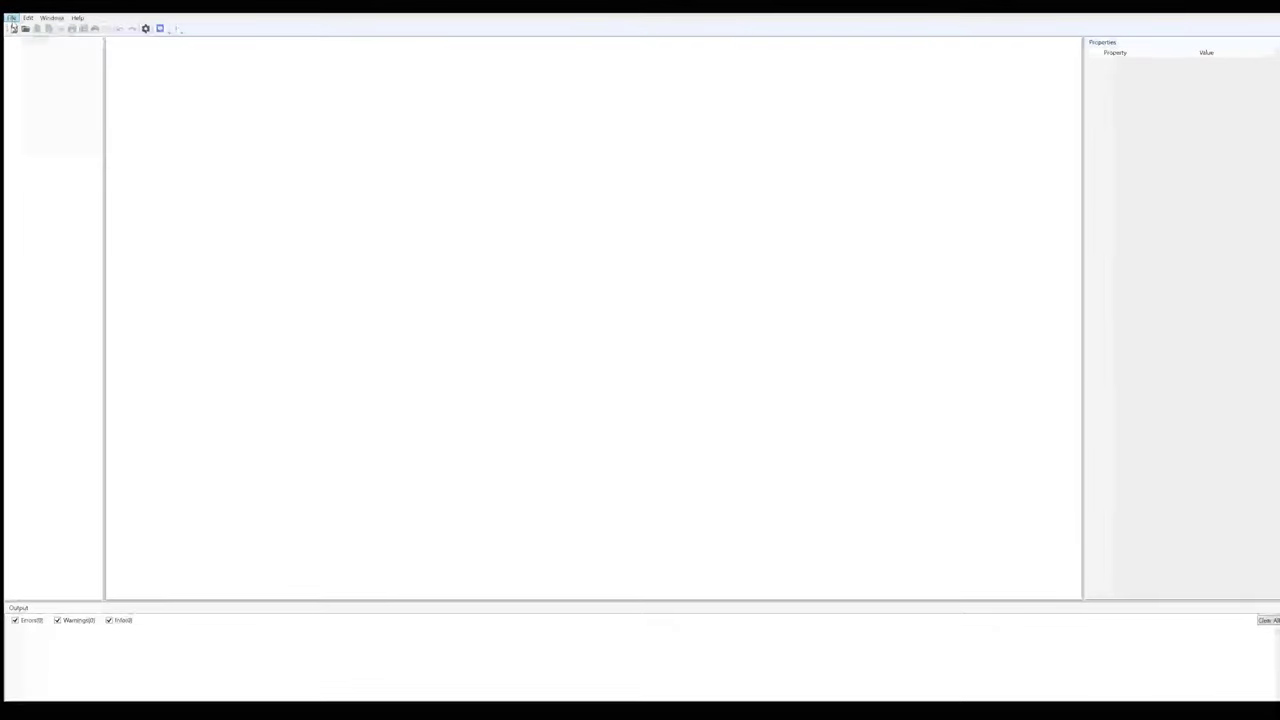
Create a new project named Demo in the project folder demo
left_click(12, 20)
left_click(41, 32)
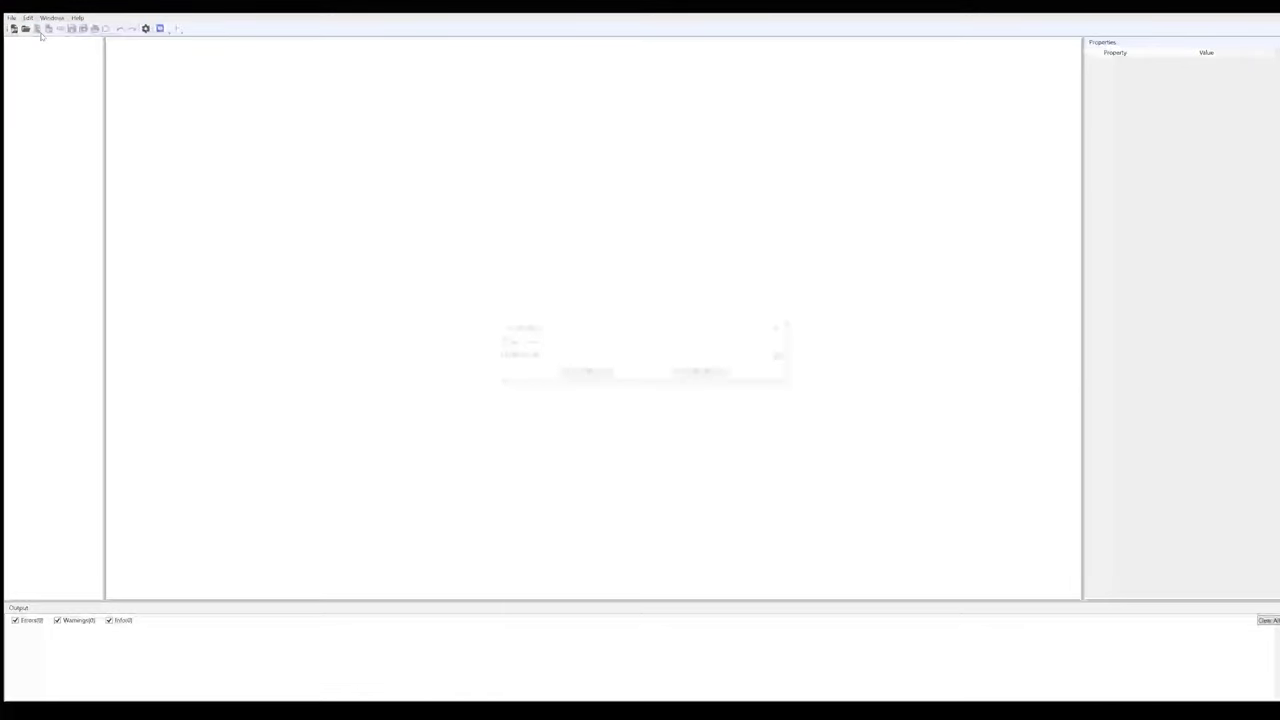
left_click(563, 341)
type("Demo")
key("Tab")
type("d")
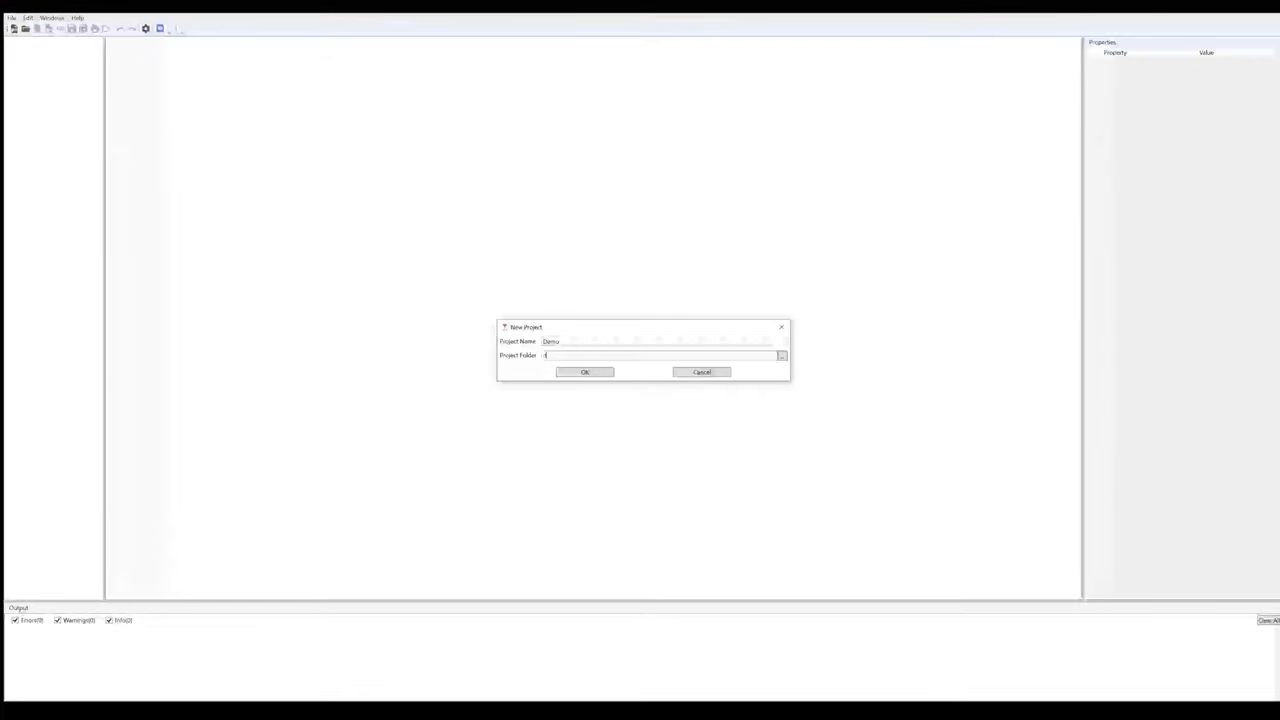
type("emo")
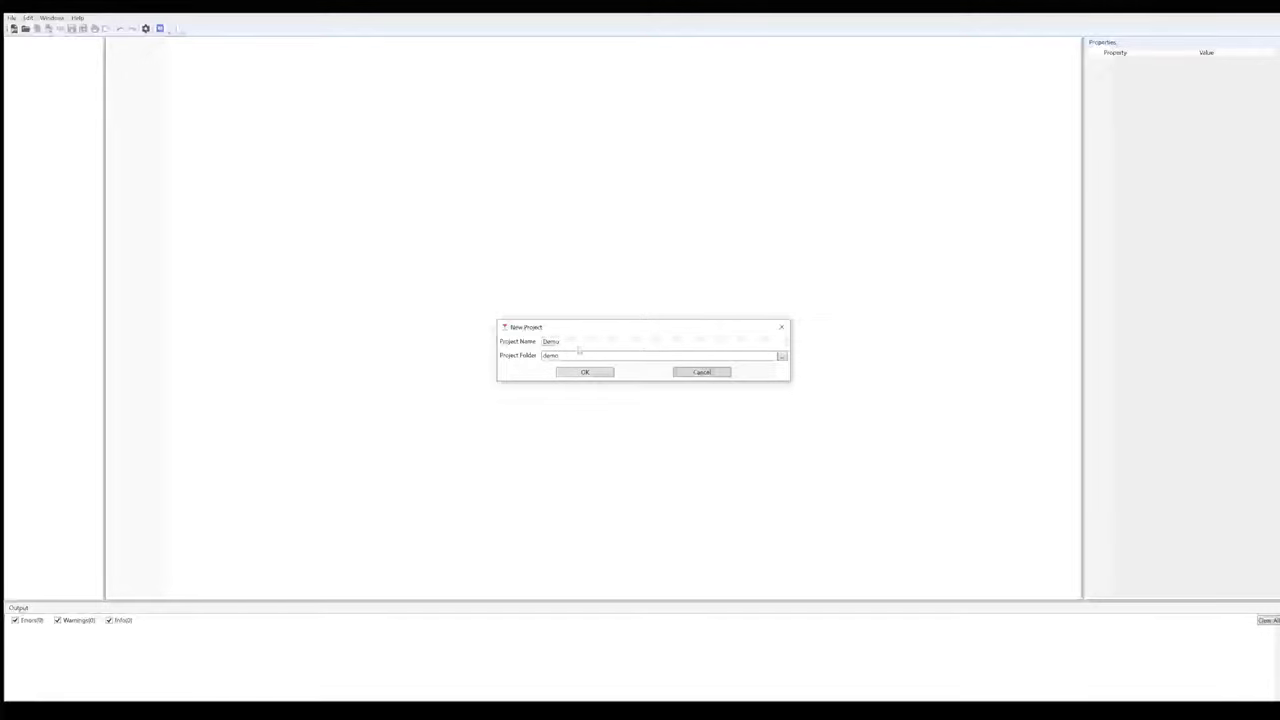
left_click(596, 374)
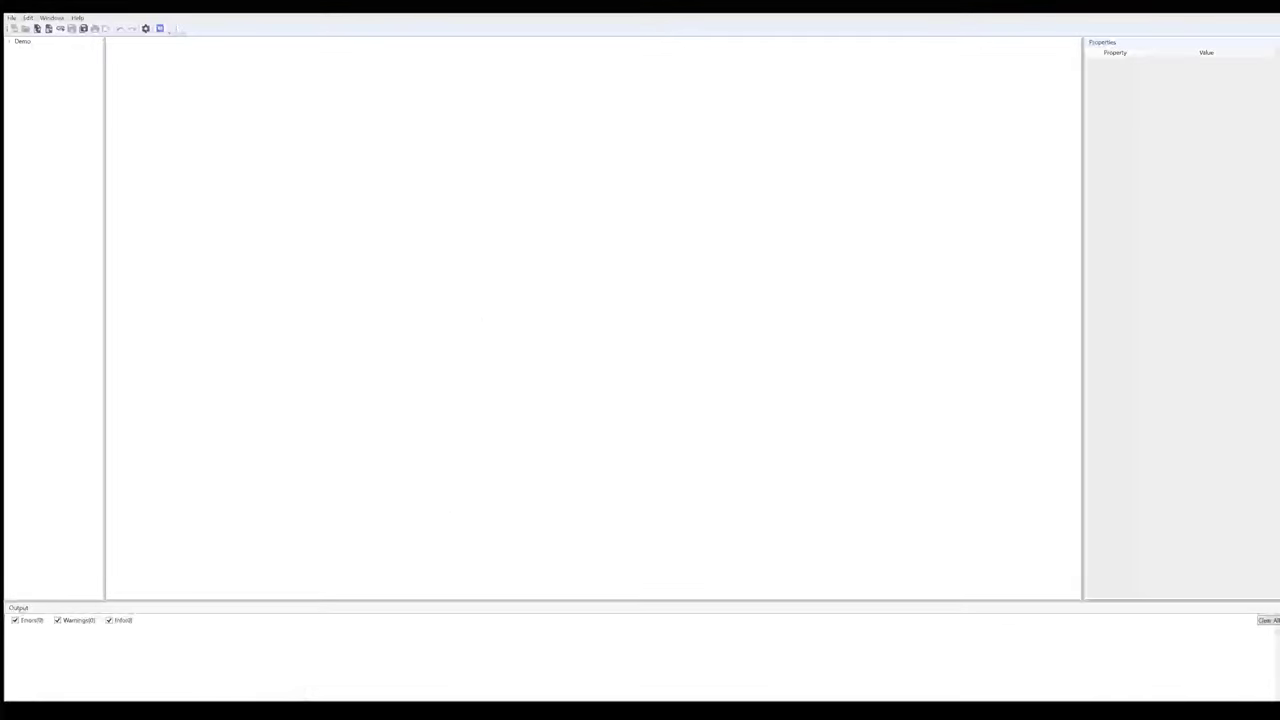
left_click(312, 711)
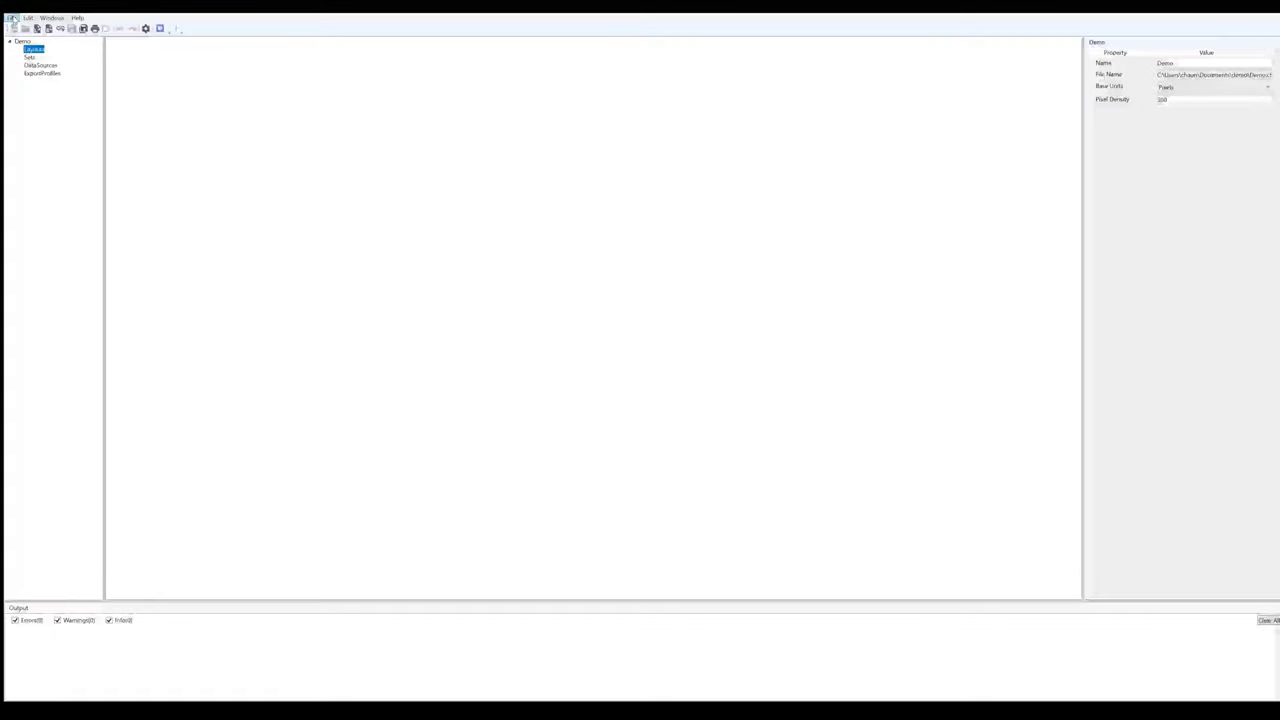
Add a new layout named Main and set its width to 825 and height to 1125 pixels
left_click(37, 28)
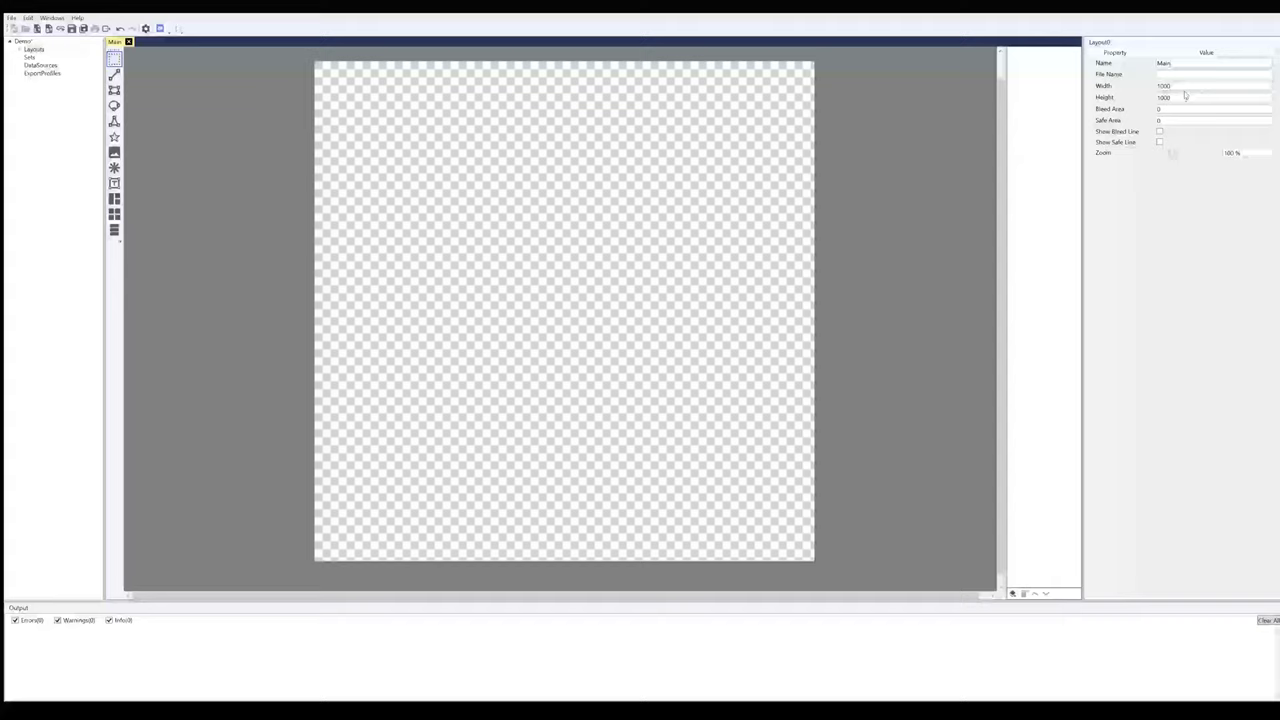
left_click_drag(1184, 88, 1093, 95)
type("825")
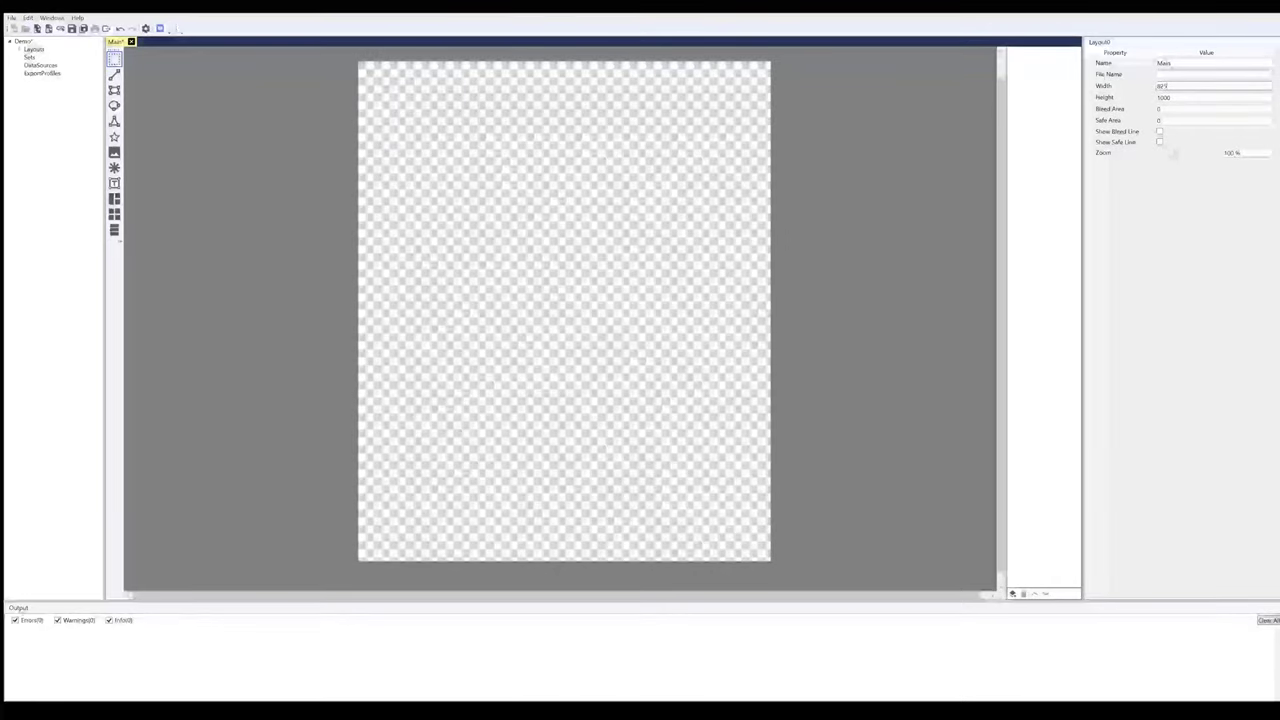
key("Tab")
type("1125")
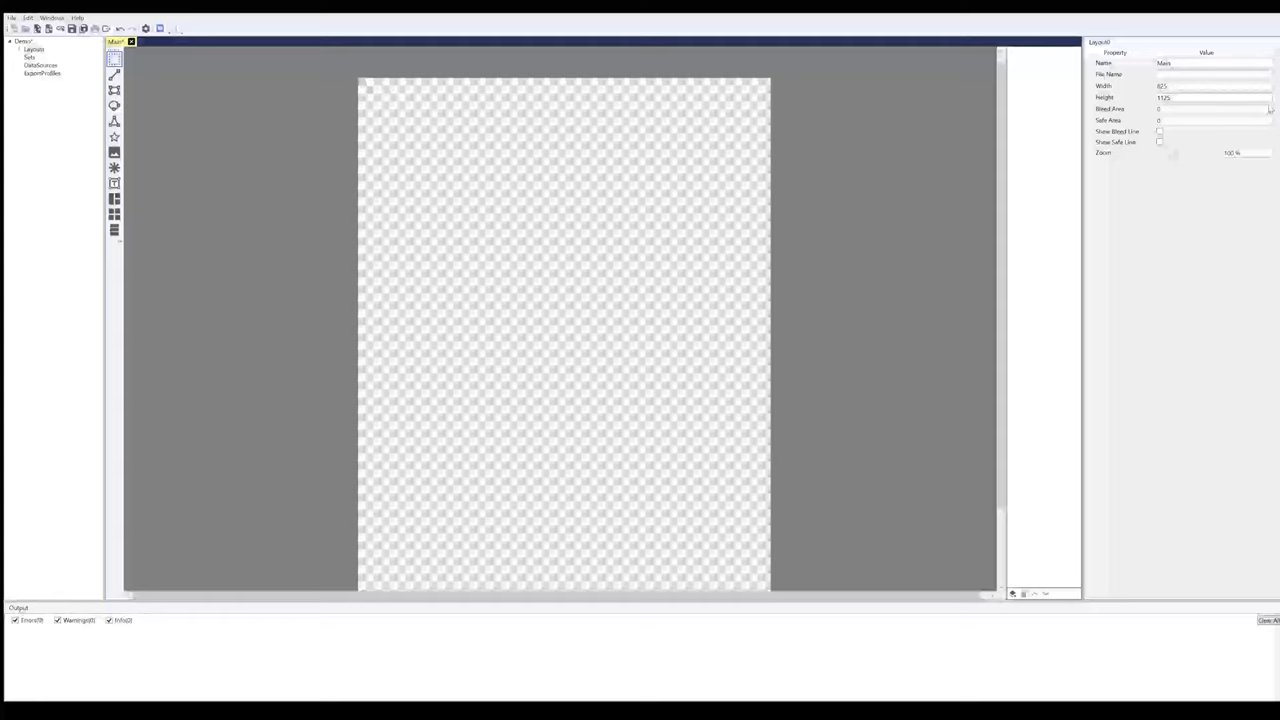
Place the poker-card.png image in the upper part of the Main layout, about 570 by 790 pixels
scroll(997, 292, "down", 2)
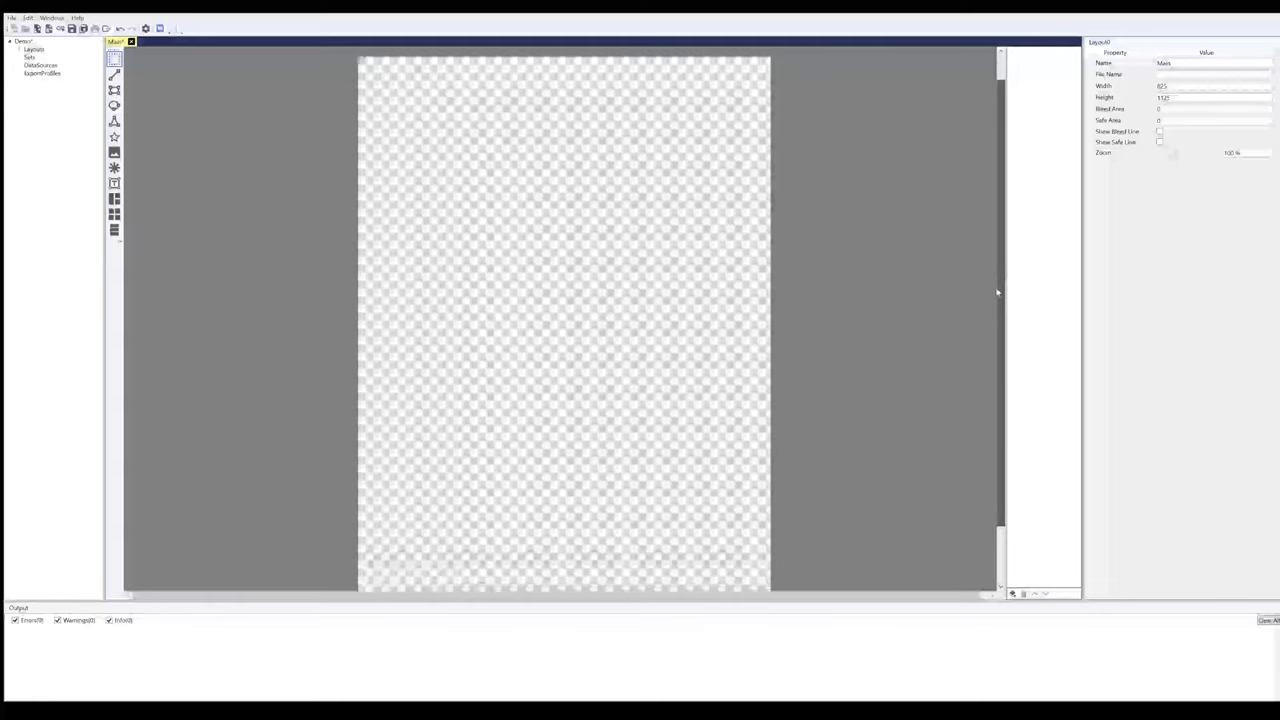
scroll(991, 297, "down", 1)
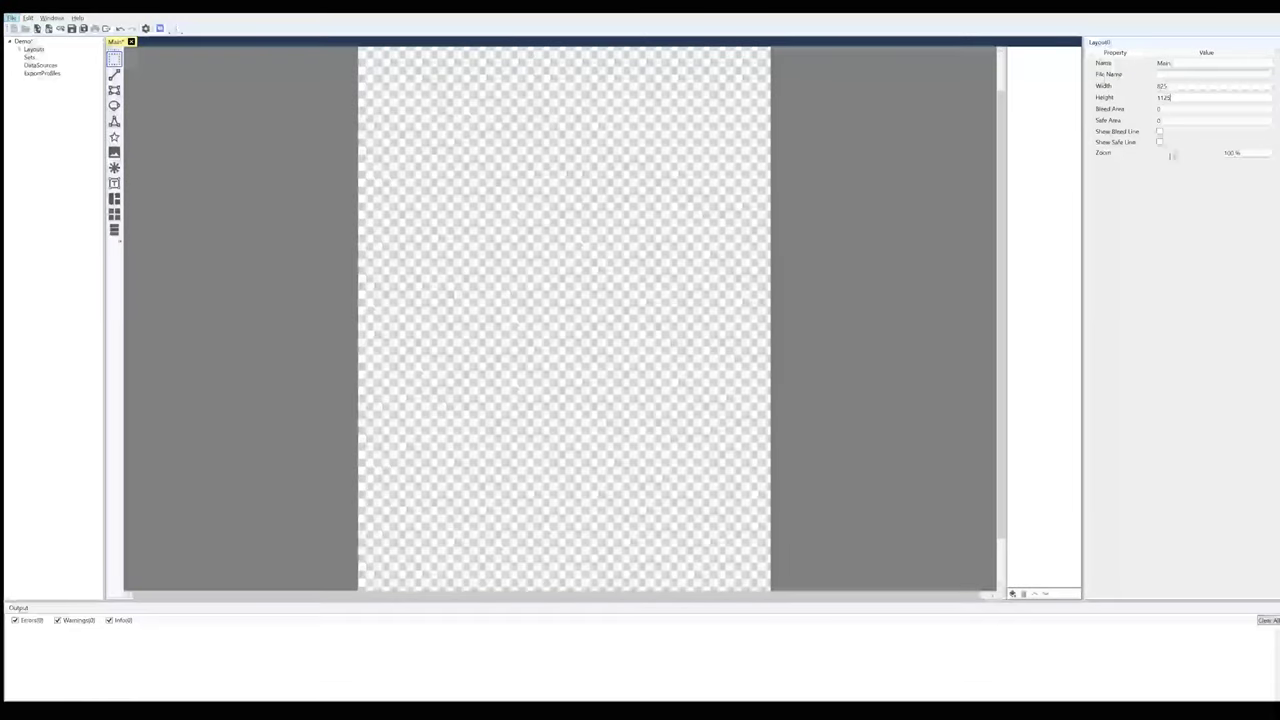
left_click_drag(1174, 154, 1171, 155)
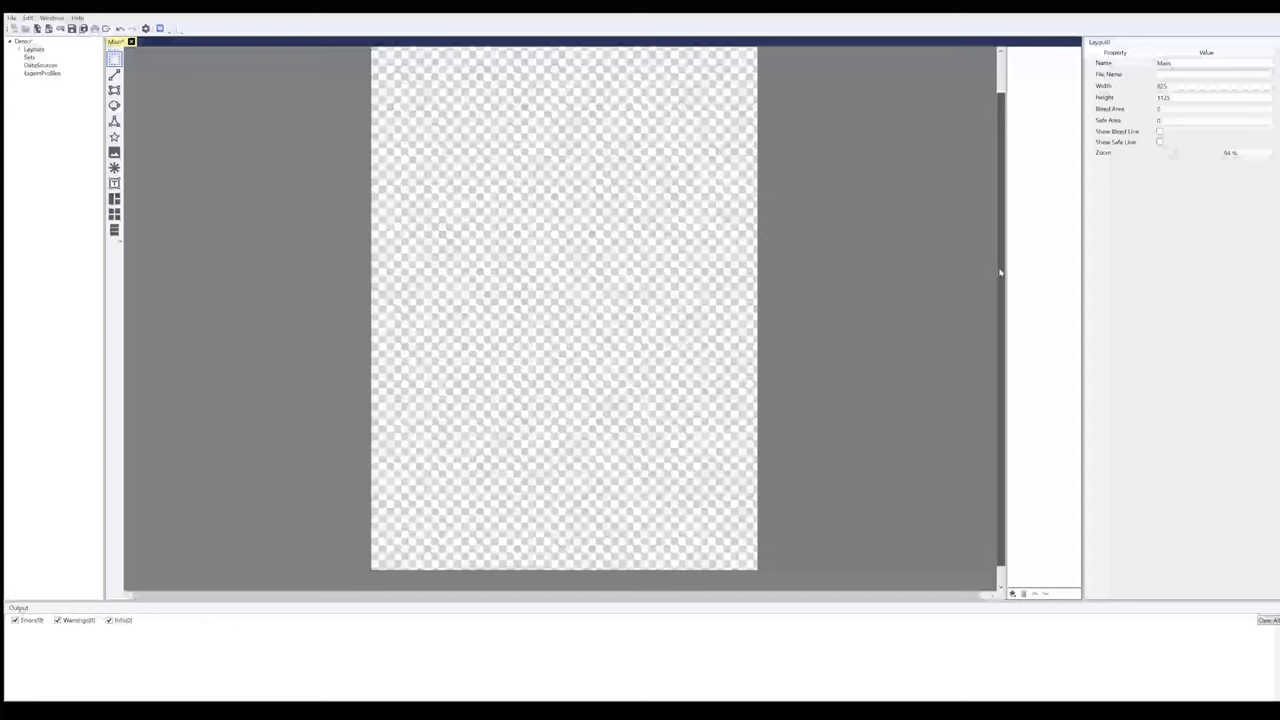
left_click_drag(1000, 272, 1000, 260)
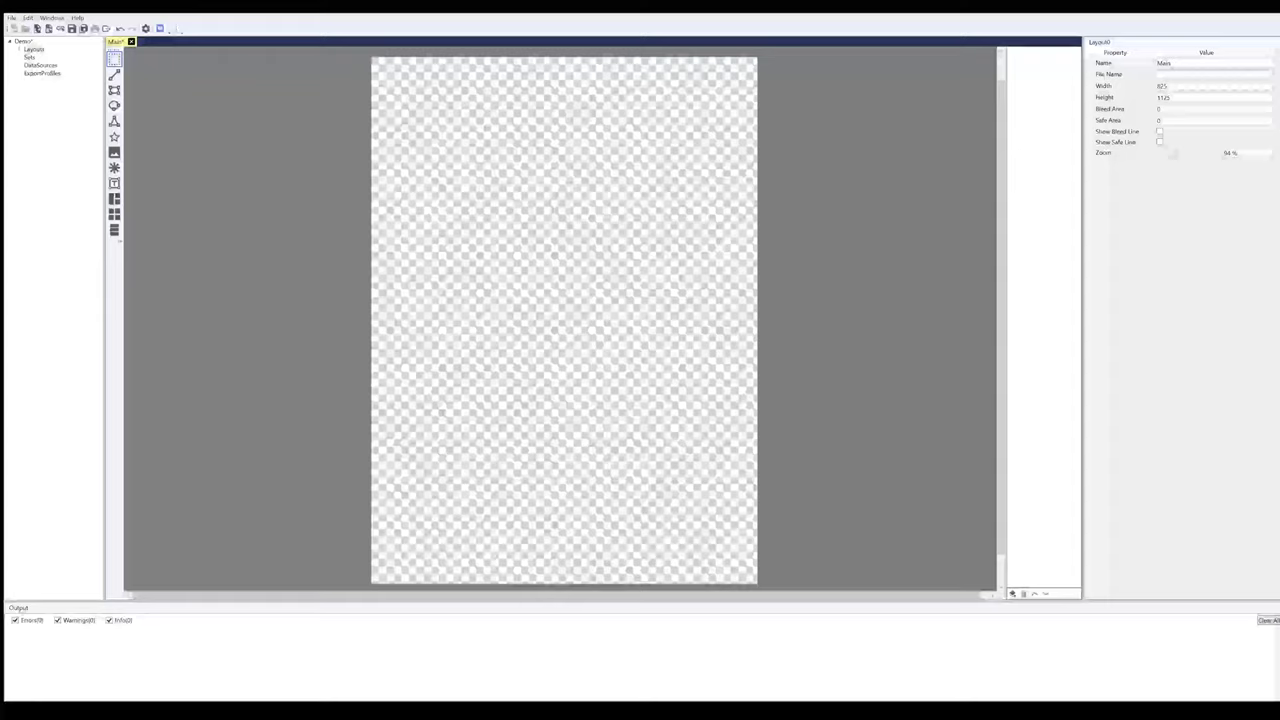
left_click(114, 152)
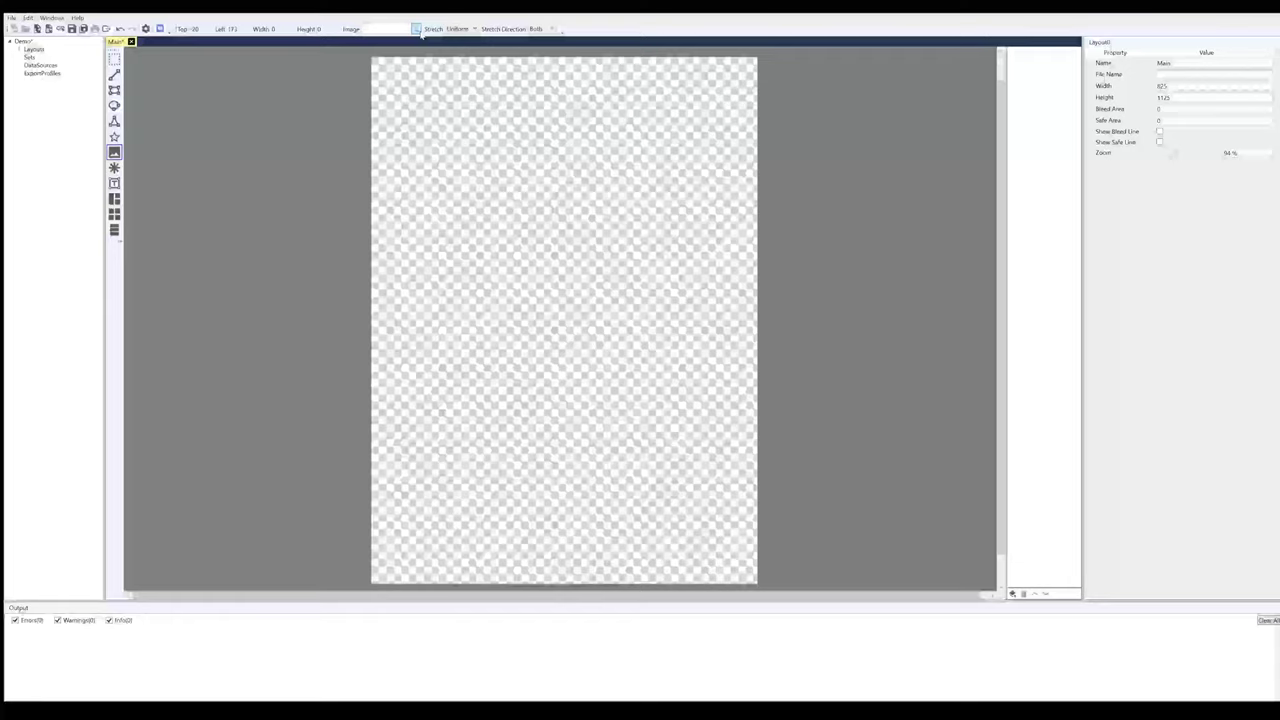
left_click_drag(379, 73, 647, 441)
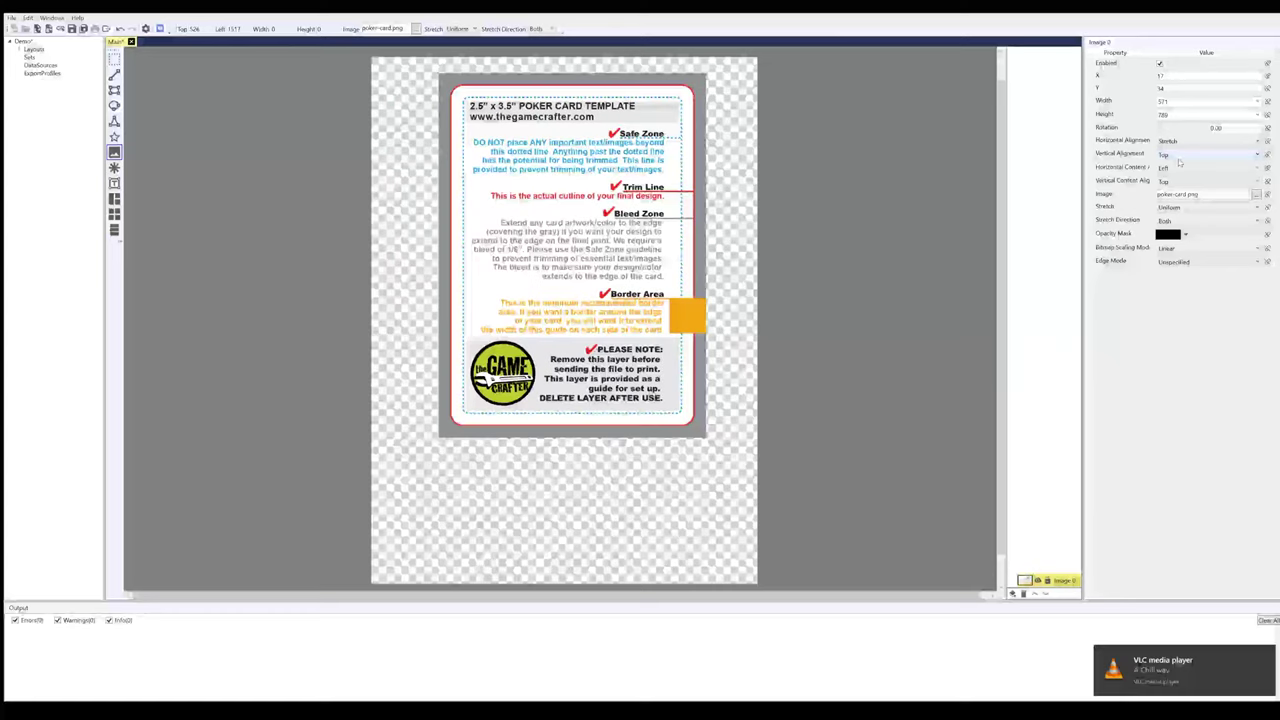
Set the card template image's alignments to Stretch, its X and Y to 0, its width to 825 and its height to 1125
left_click(1192, 155)
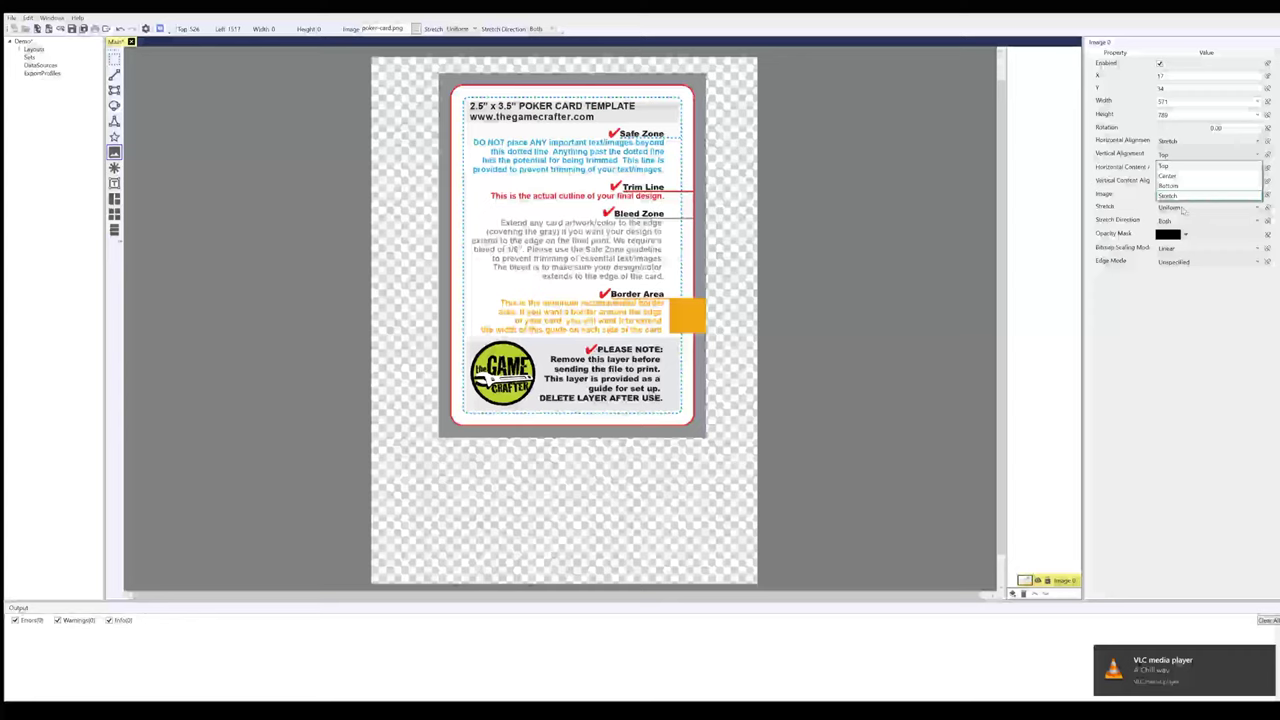
left_click(1170, 195)
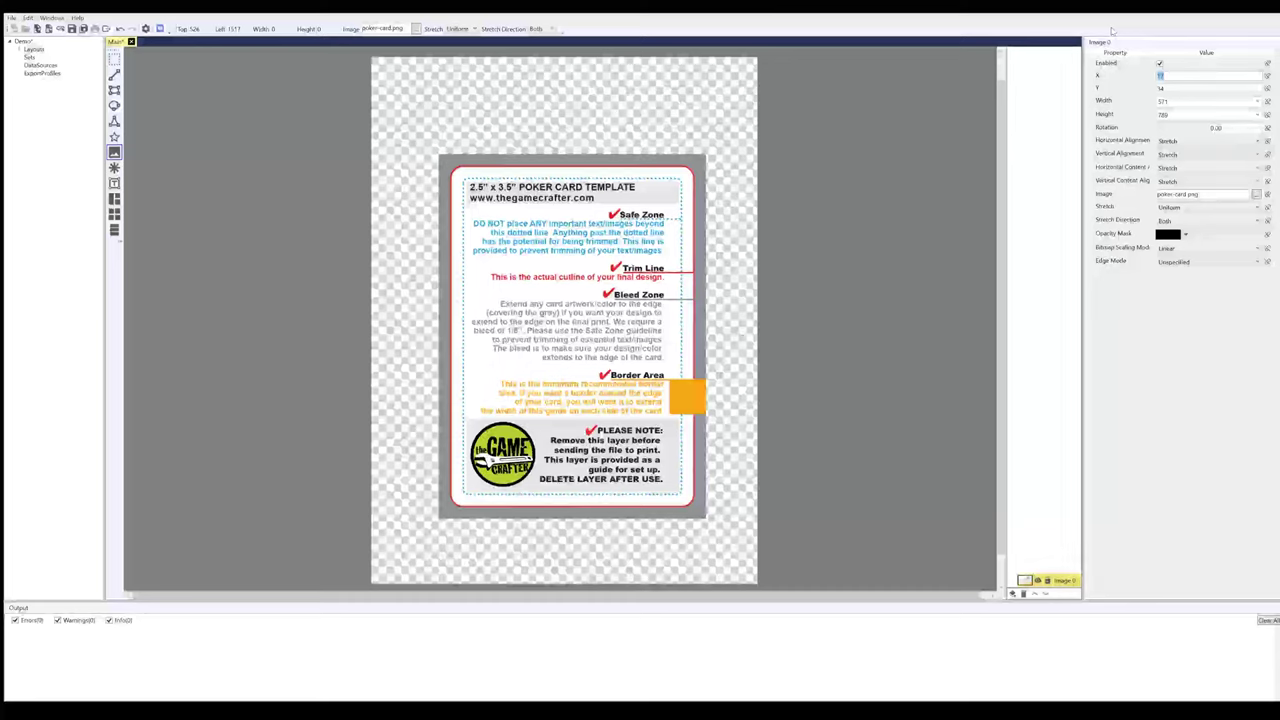
type("0")
key("Tab")
type("0")
key("Tab")
type("825")
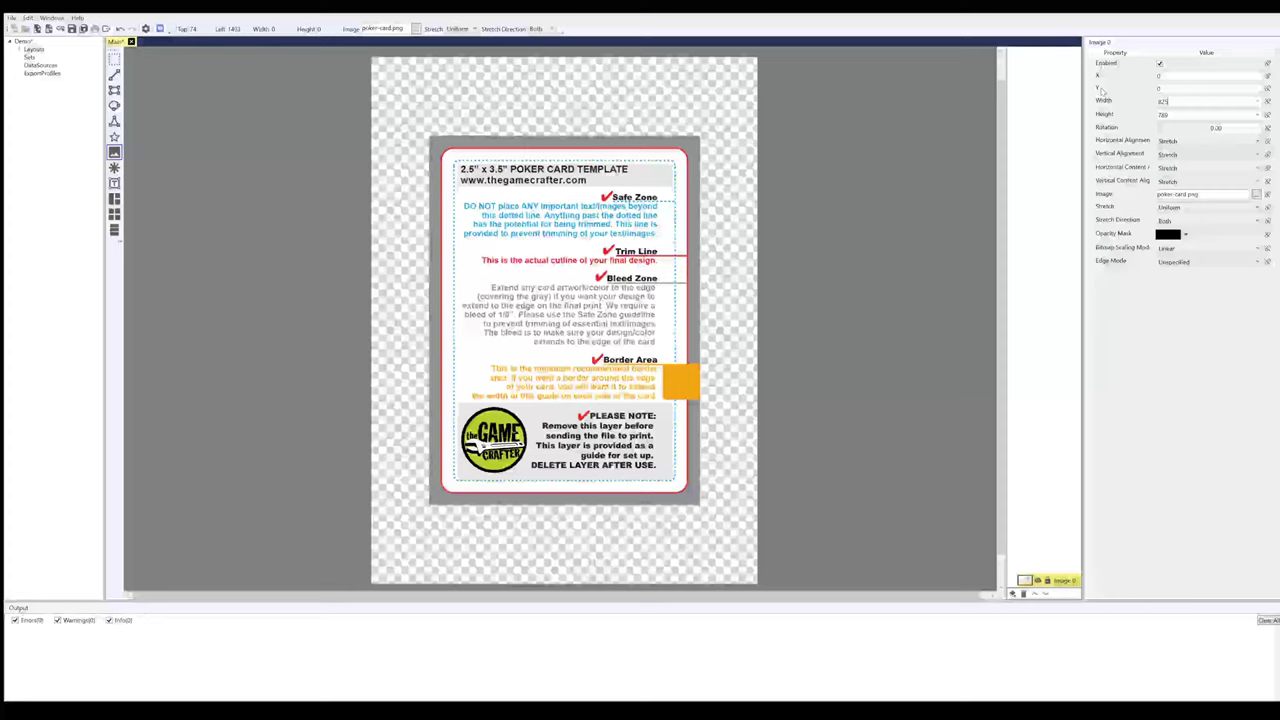
key("Tab")
type("1125")
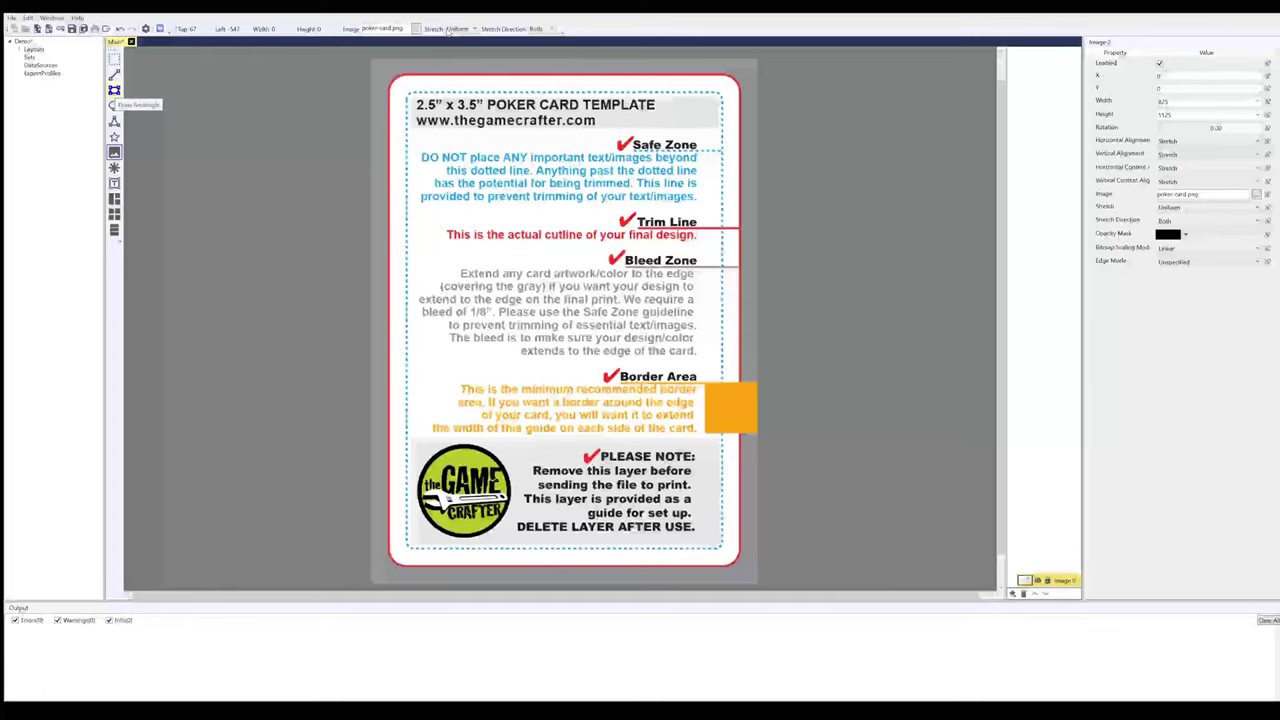
Draw an unfilled rectangle with a red stroke of thickness 5 around the template's trim line
left_click(114, 104)
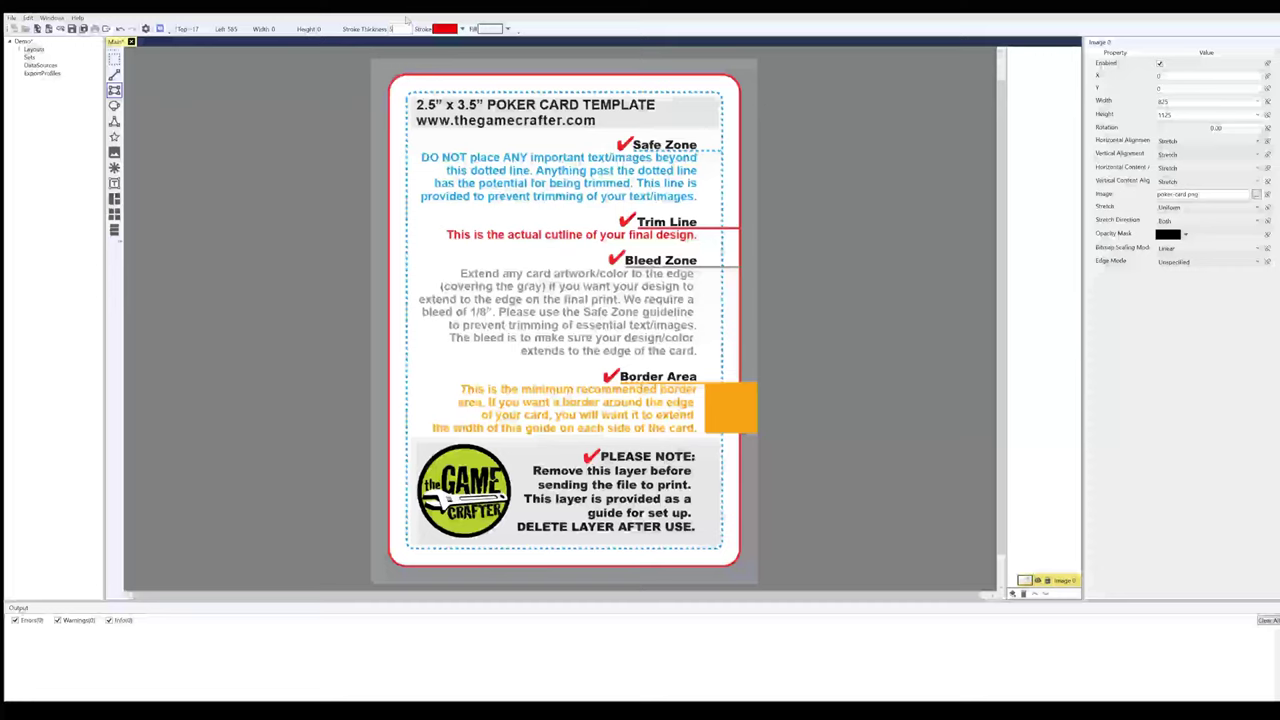
left_click_drag(386, 72, 742, 578)
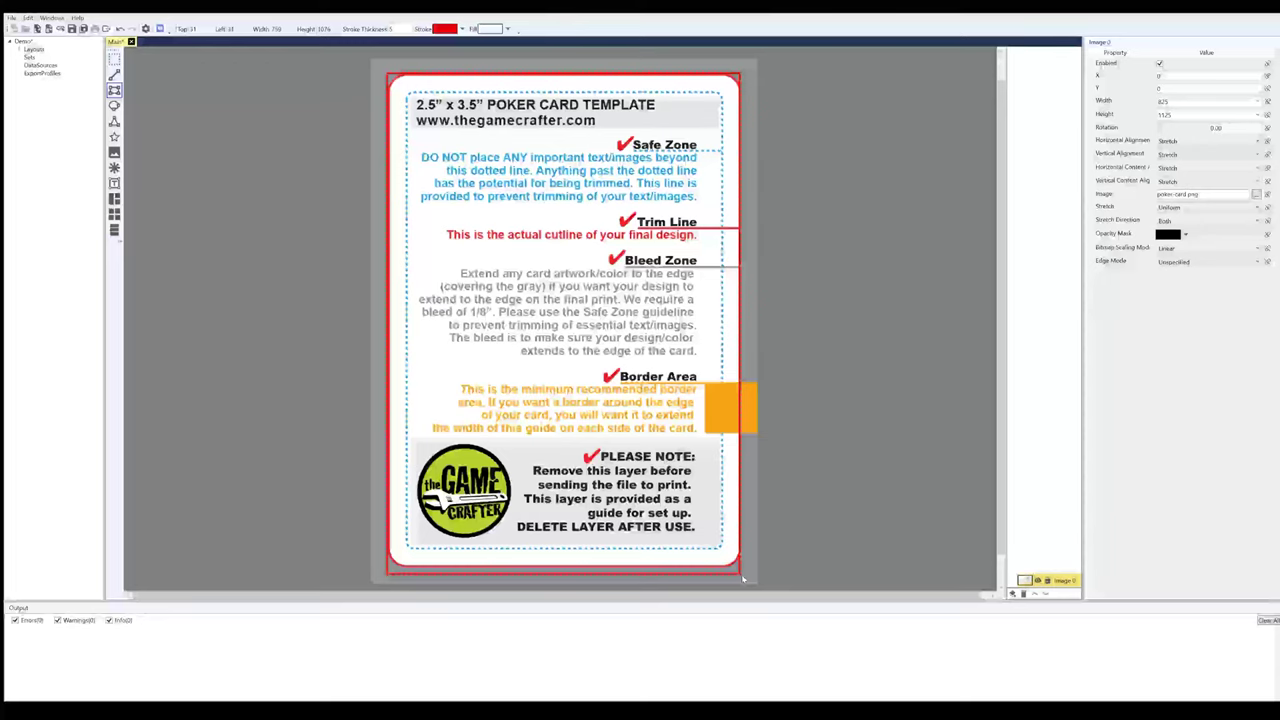
left_click_drag(742, 578, 742, 578)
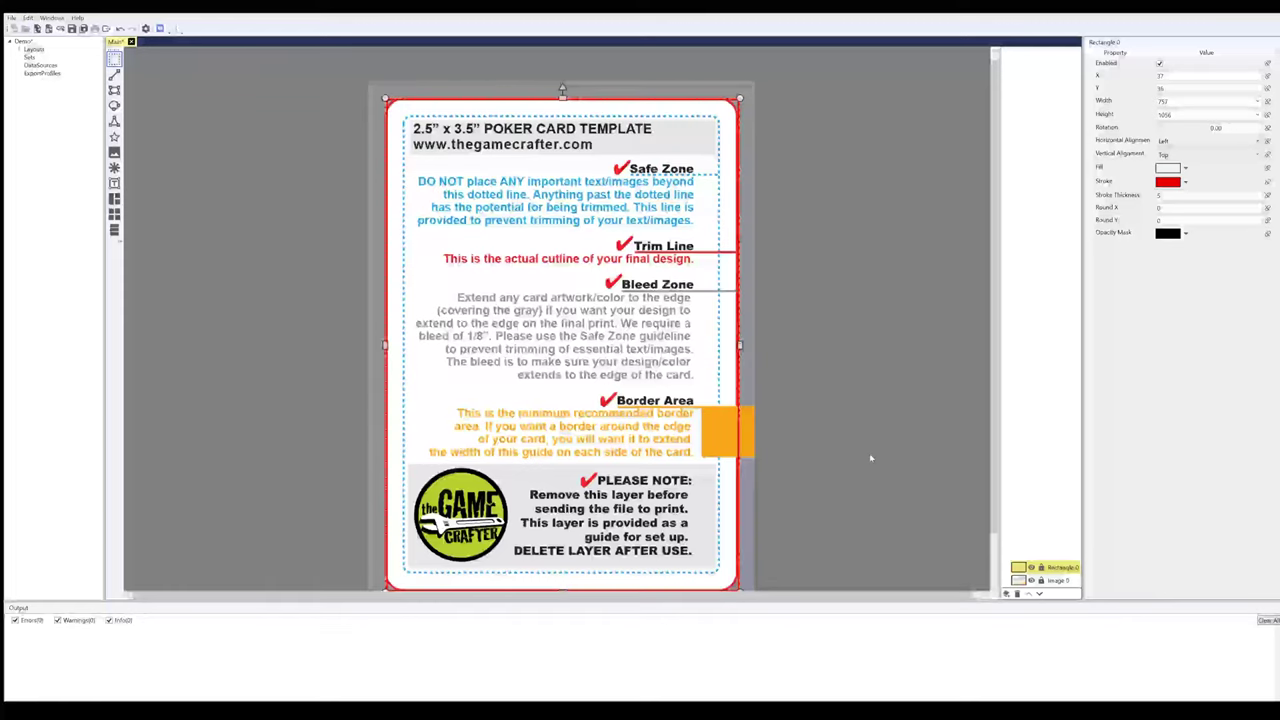
Resize the red rectangle from its lower corner to about 752 by 1053 so that it follows the trim line
left_click(870, 458)
scroll(830, 492, "down", 2)
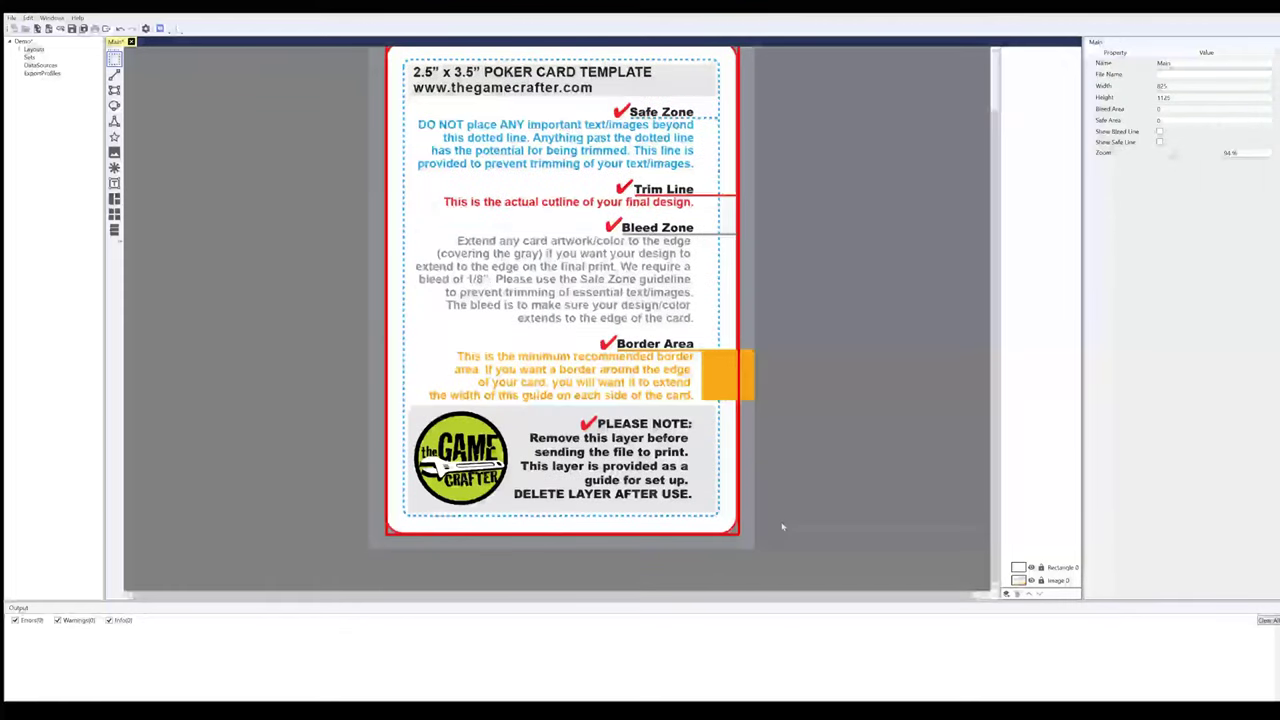
left_click(738, 533)
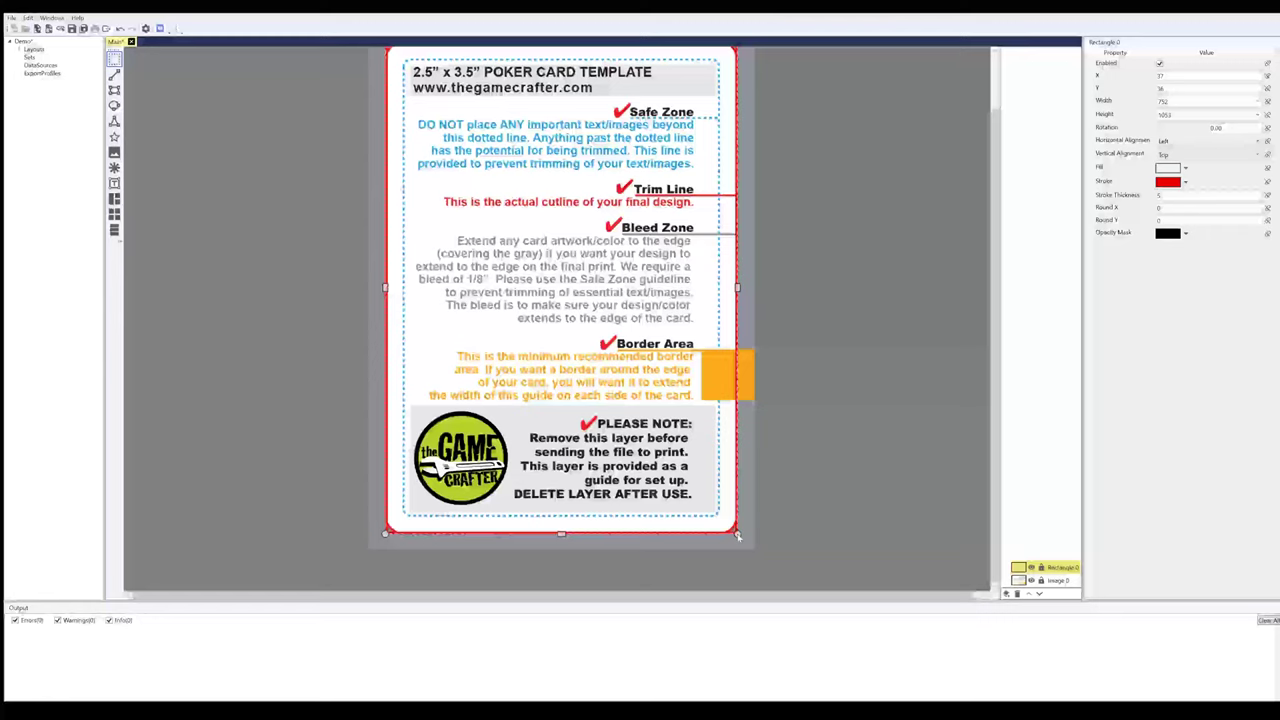
left_click(371, 246)
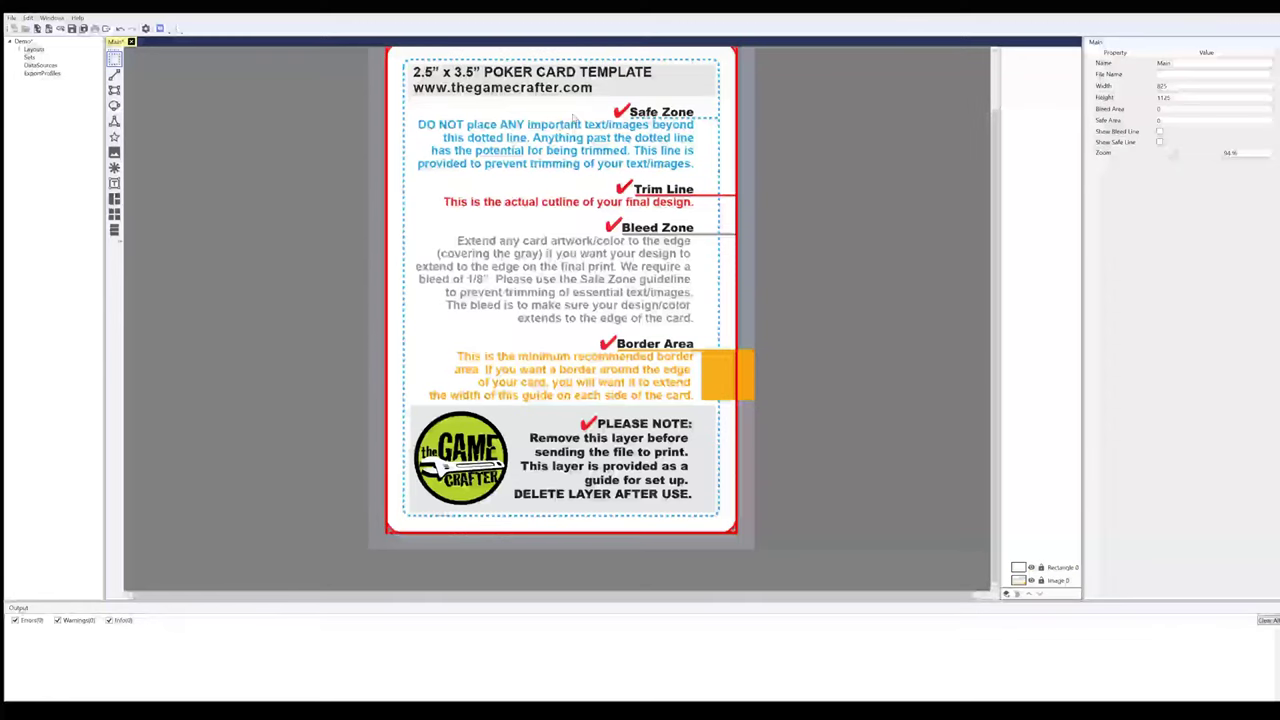
Add a group to the layer list and move the red rectangle's layer into it
scroll(954, 338, "up", 1)
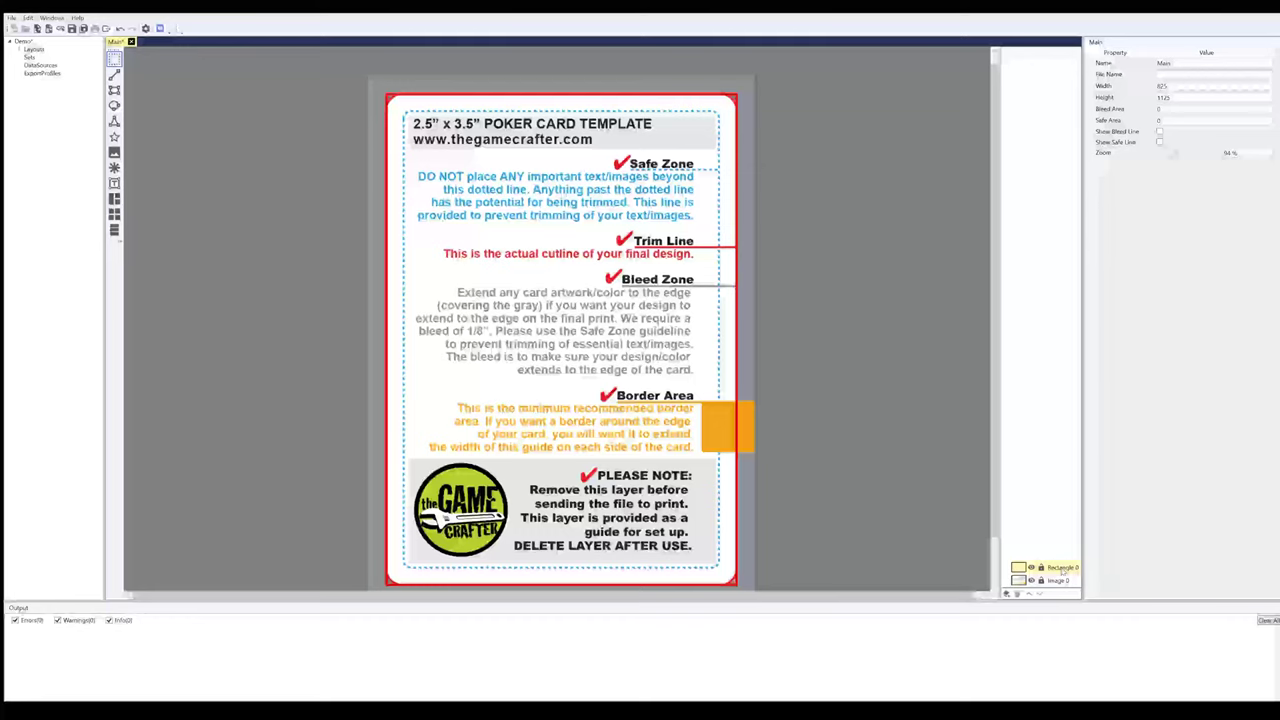
left_click(1062, 568)
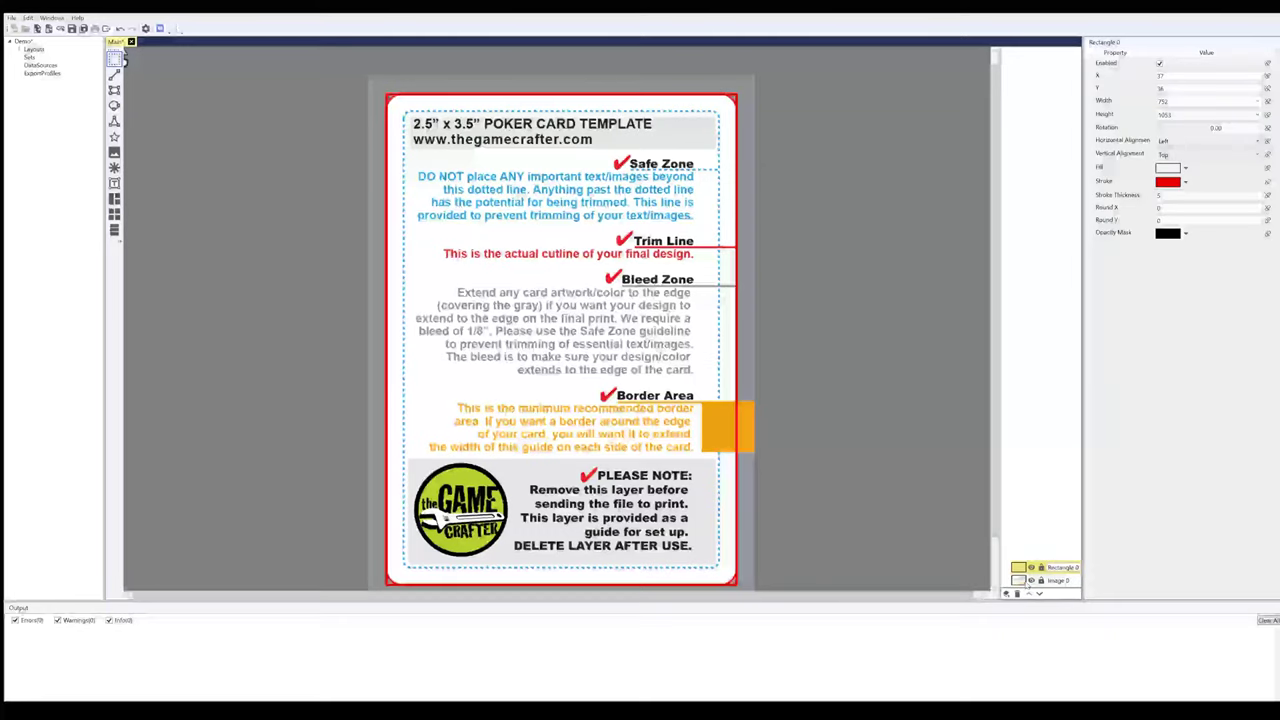
left_click(1007, 594)
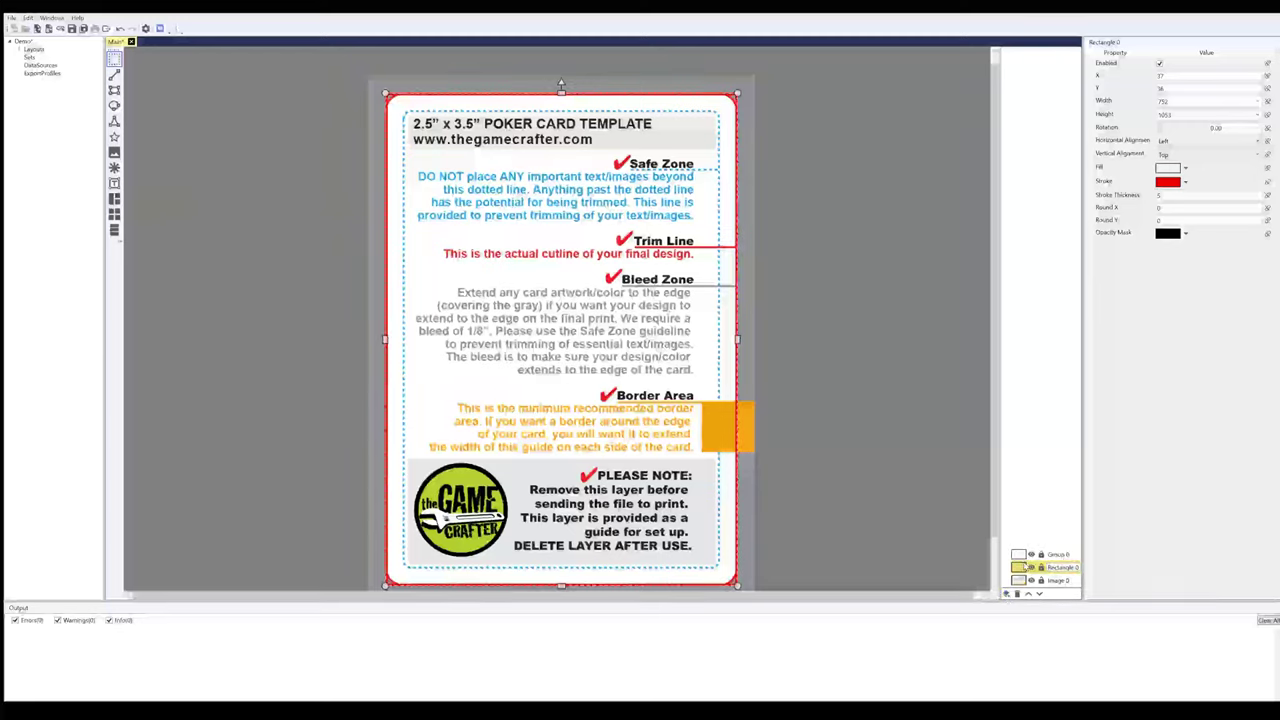
left_click_drag(1024, 567, 1064, 562)
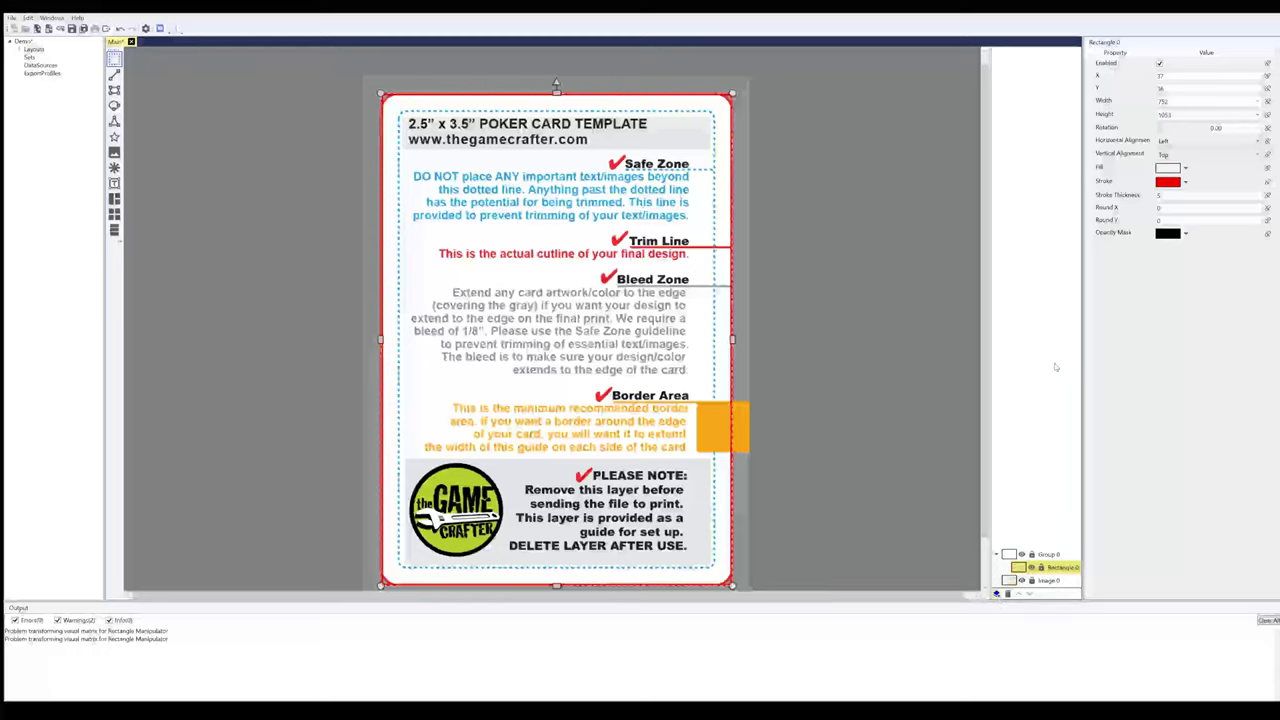
Rename both the rectangle's layer and its parent group as Bleed
double_click(1062, 567)
type("B")
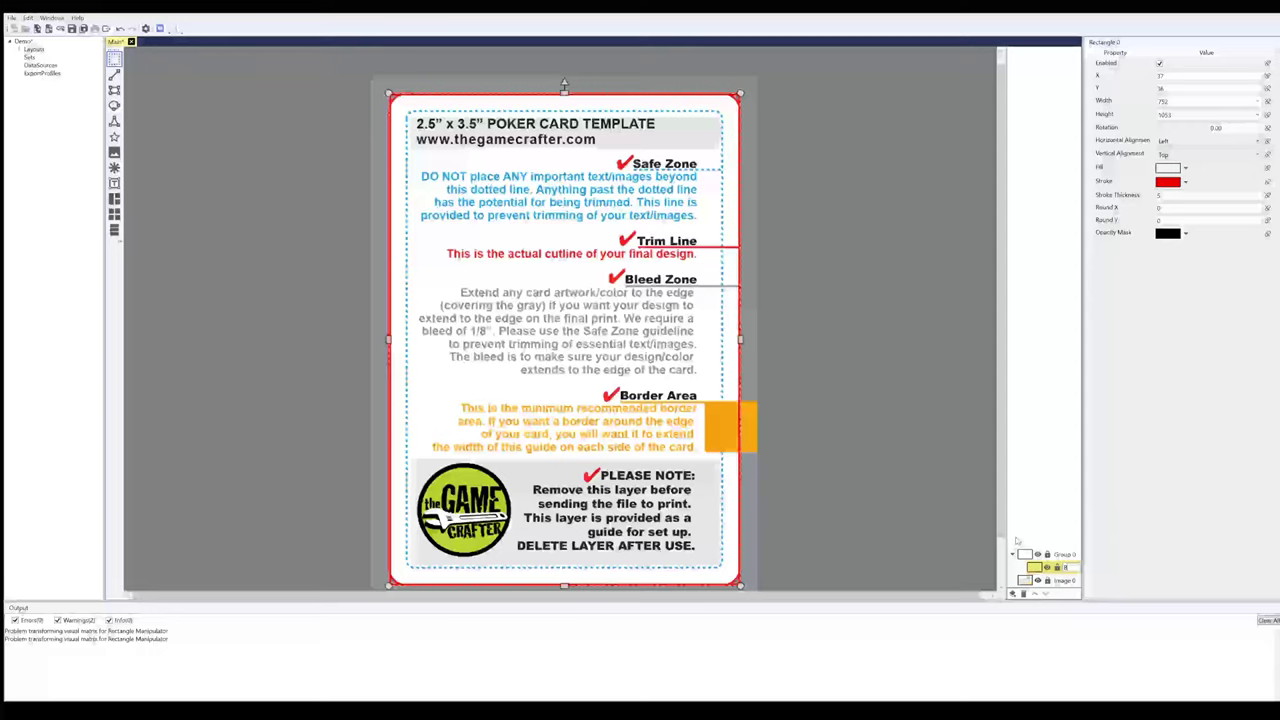
type("leed")
double_click(1065, 554)
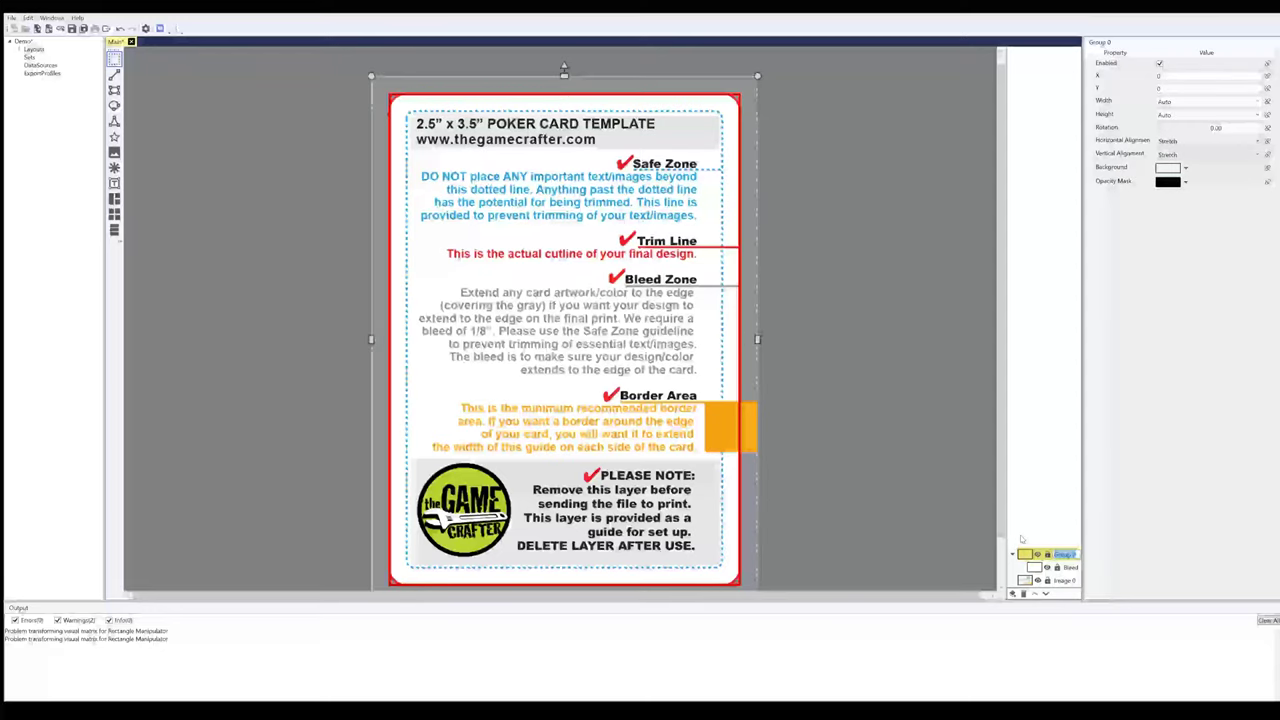
type("Blee")
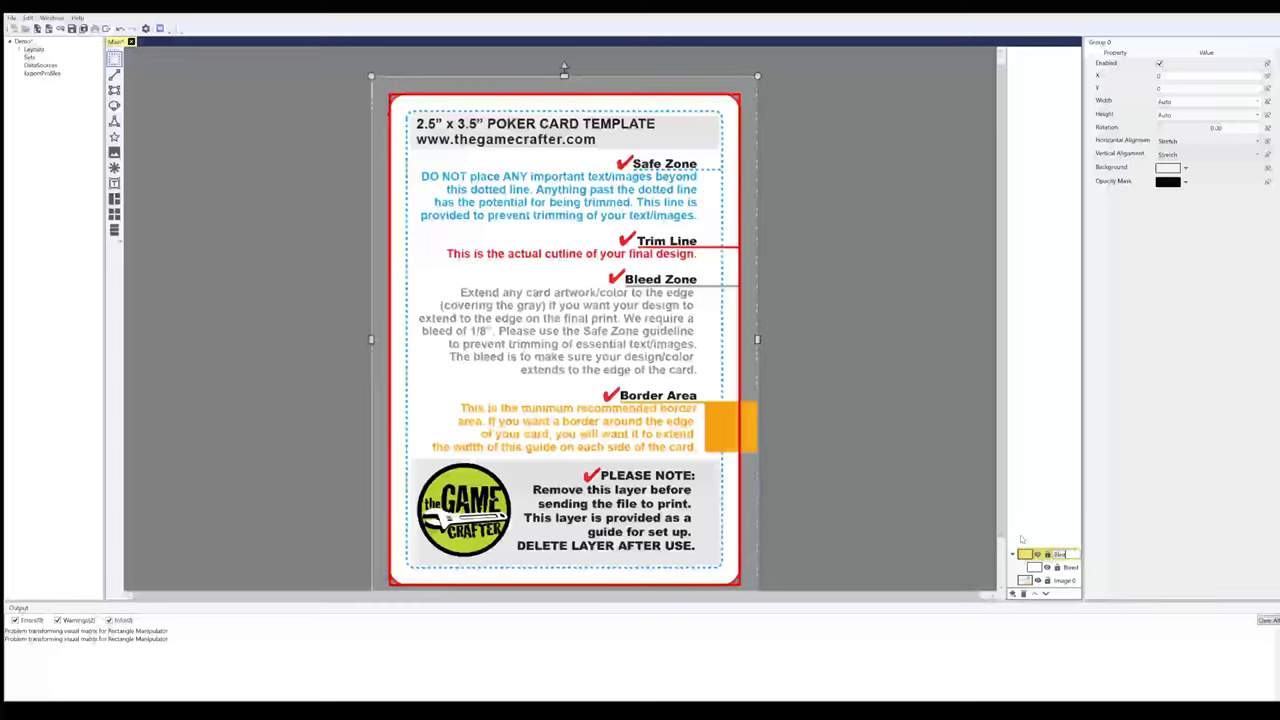
type("d")
key("Return")
left_click(1068, 567)
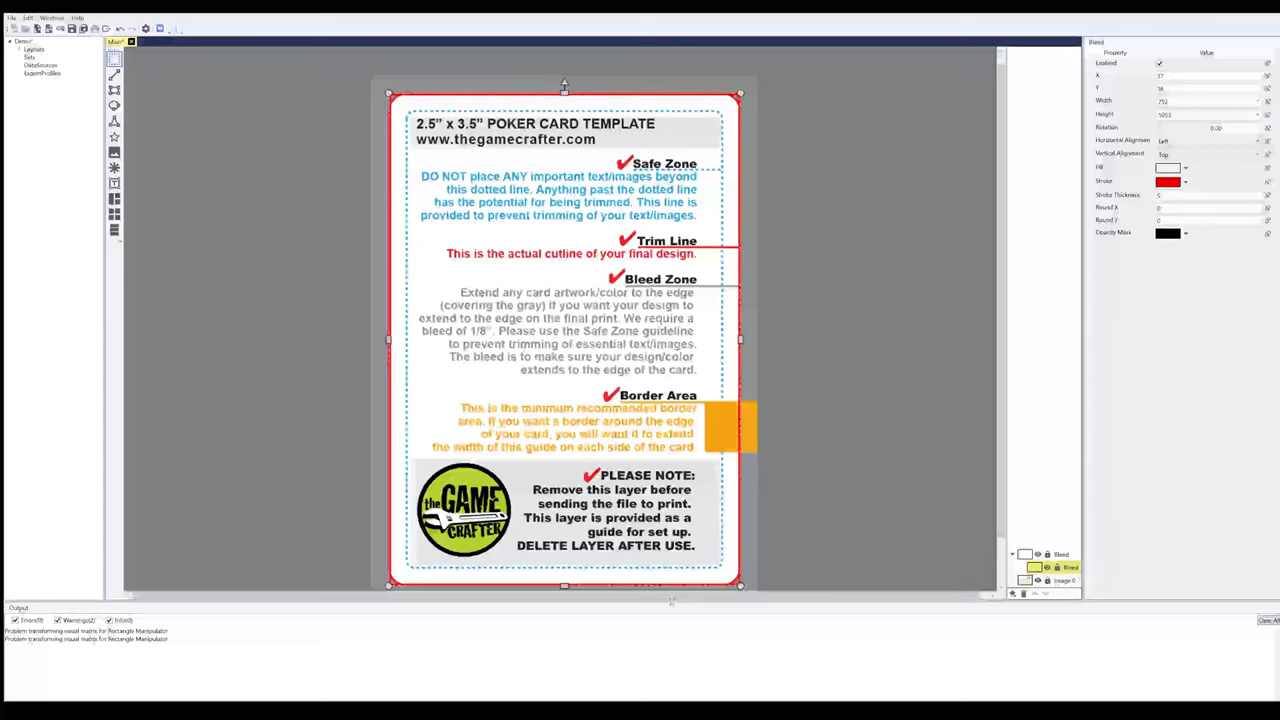
Hide the card template image layer so only the bleed rectangle shows on the layout
left_click(1060, 580)
left_click(1038, 580)
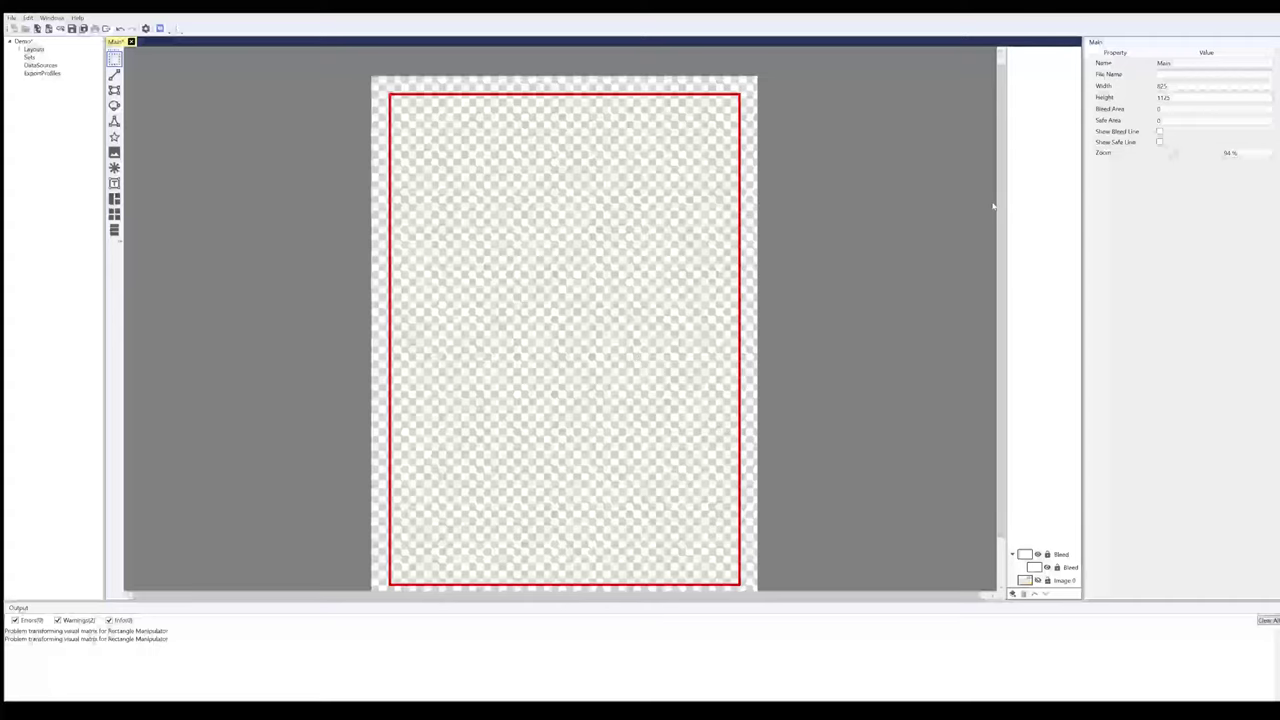
left_click_drag(1000, 226, 1000, 232)
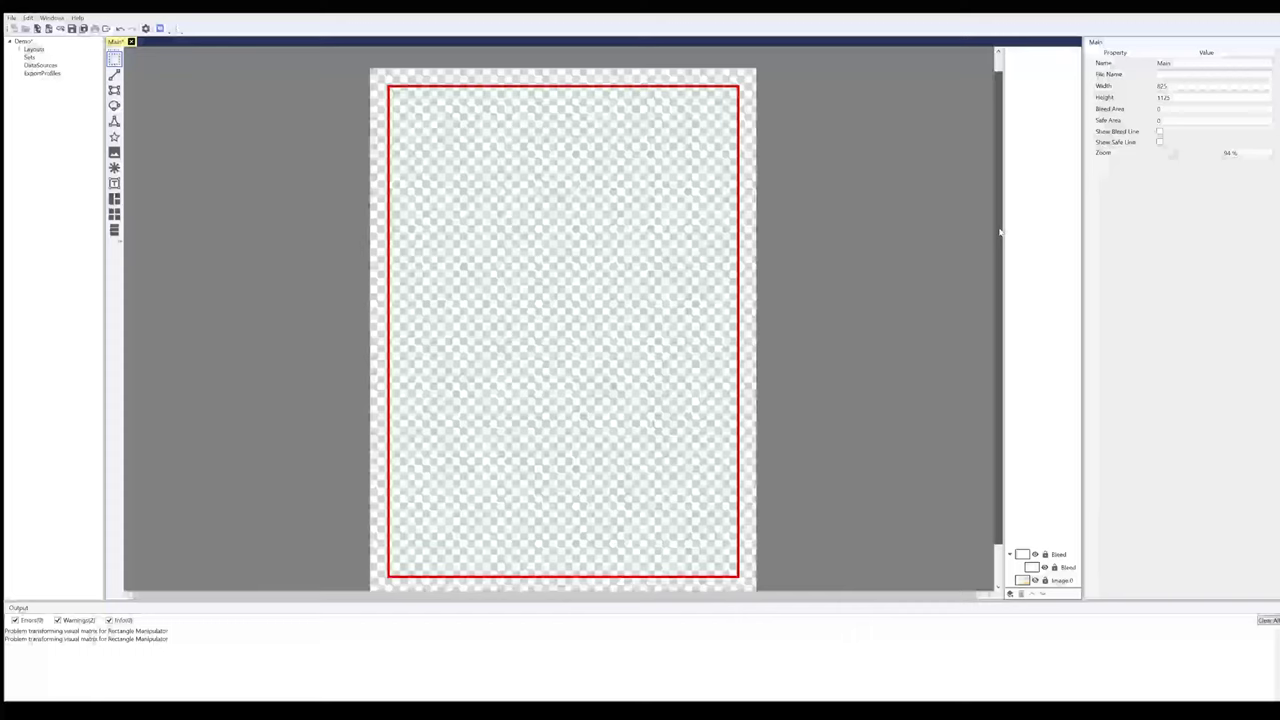
scroll(999, 232, "down", 2)
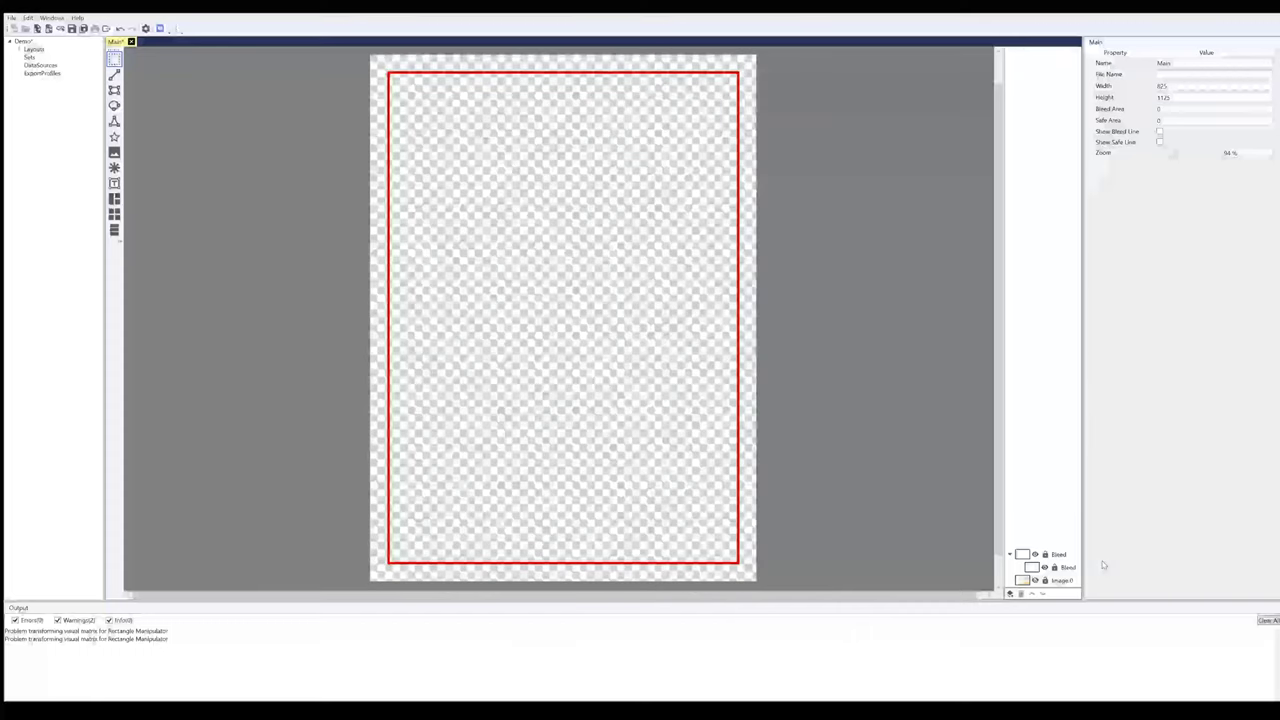
Turn off the Enabled property of the Bleed rectangle and show the card template image layer
left_click(1066, 567)
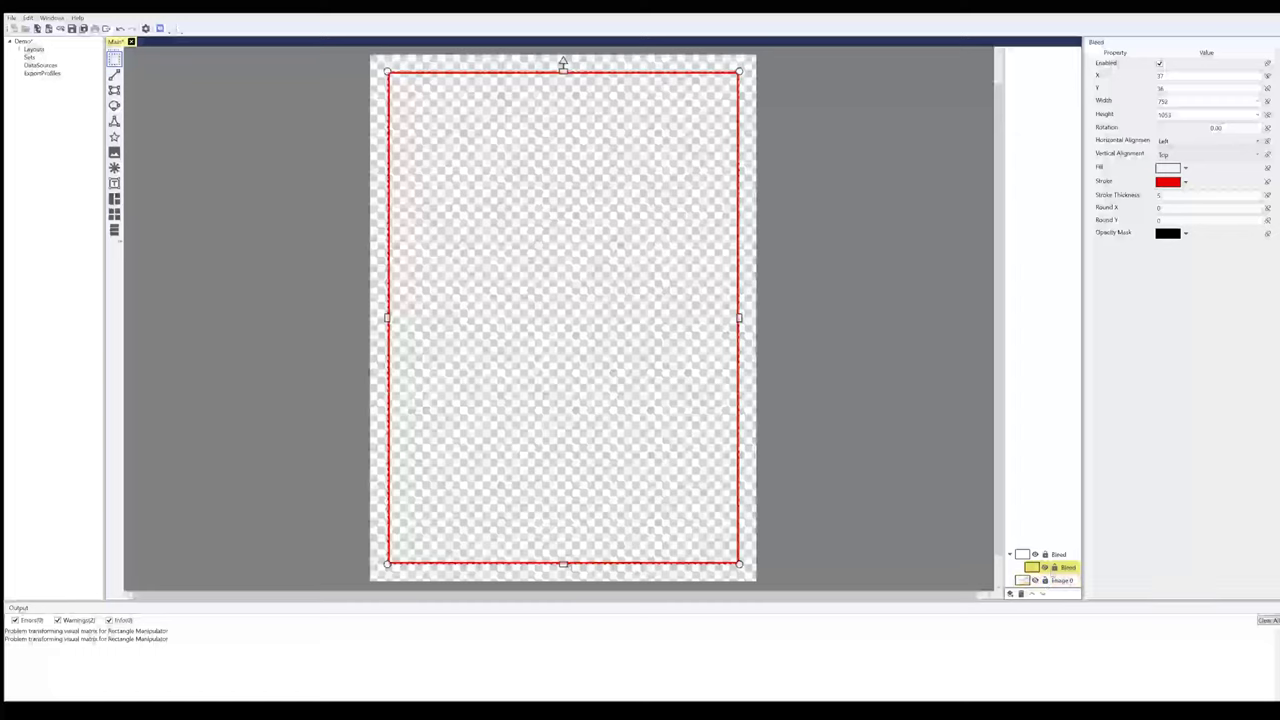
left_click(1160, 64)
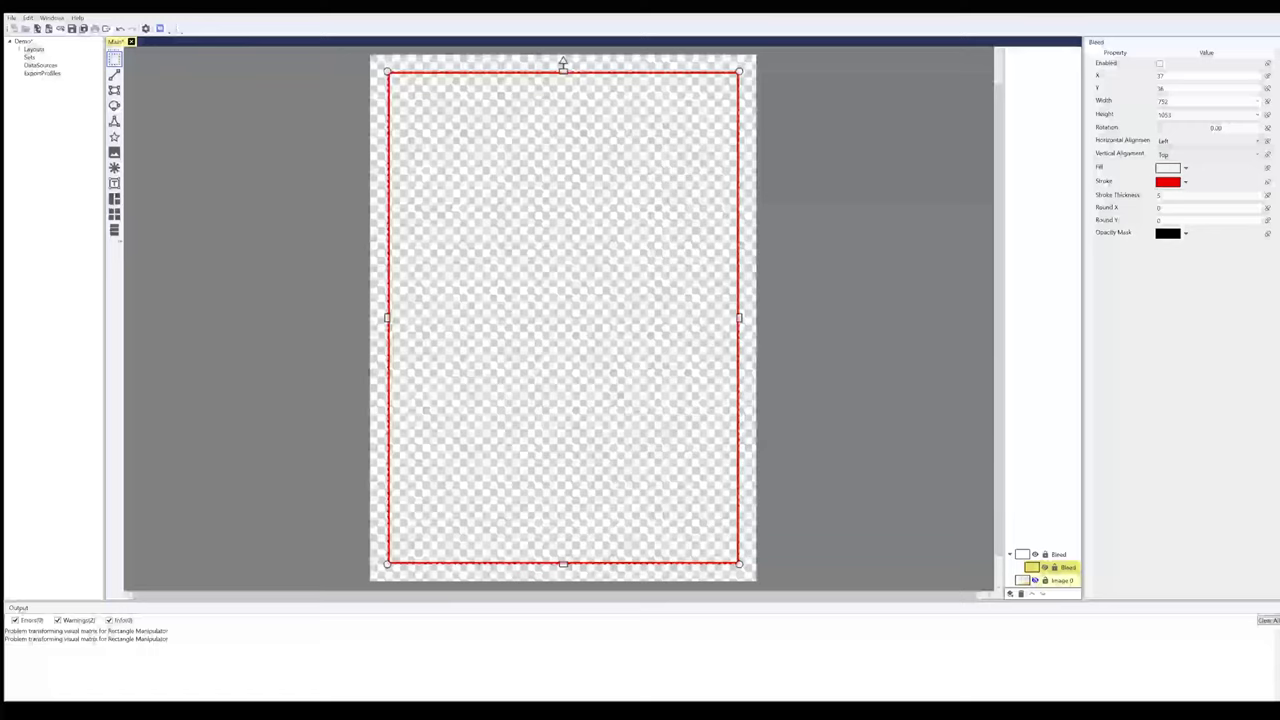
left_click(1035, 580)
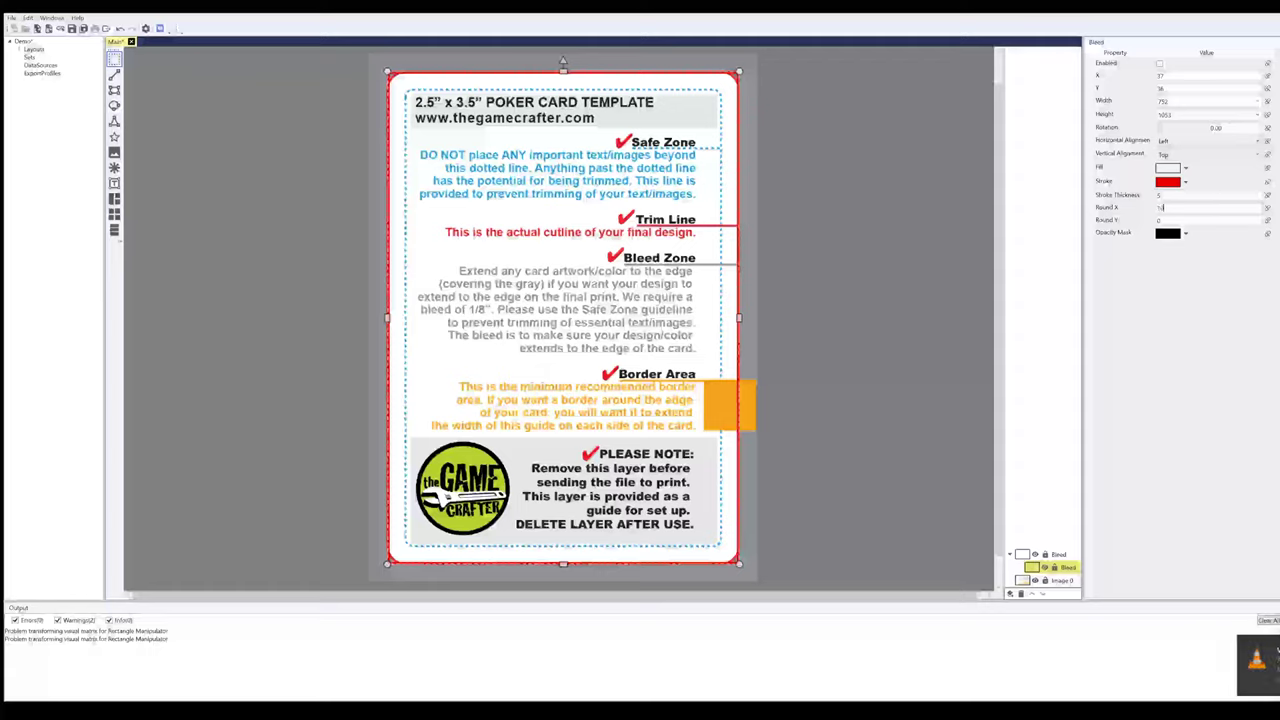
Round the Bleed rectangle's corners by setting both Round X and Round Y to 50, then deselect it
left_click_drag(1168, 208, 1139, 220)
type("50")
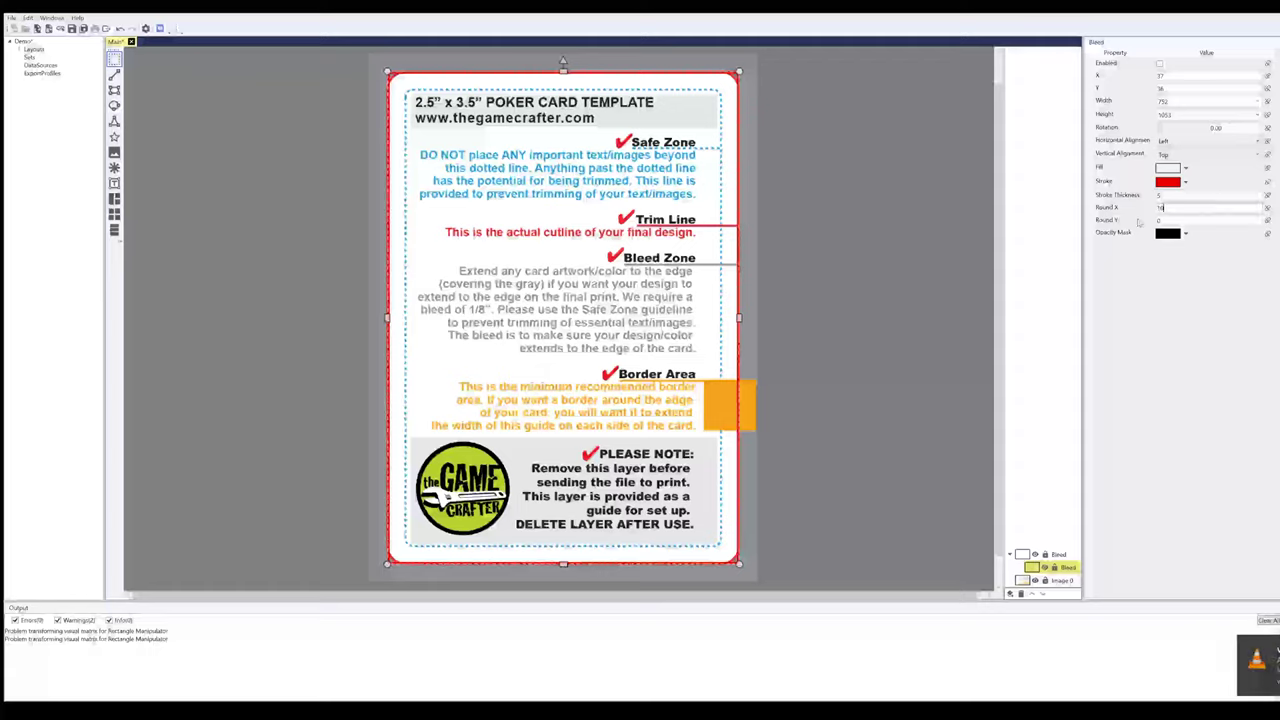
left_click(1158, 221)
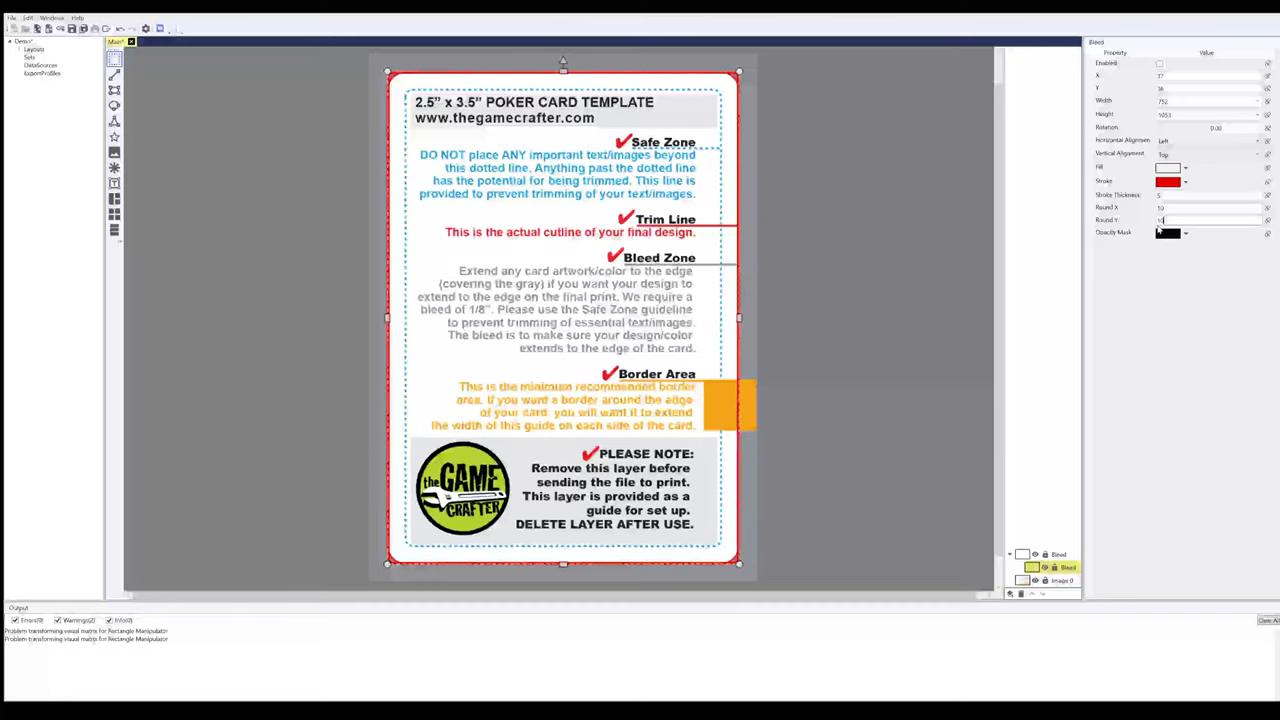
left_click(1160, 208)
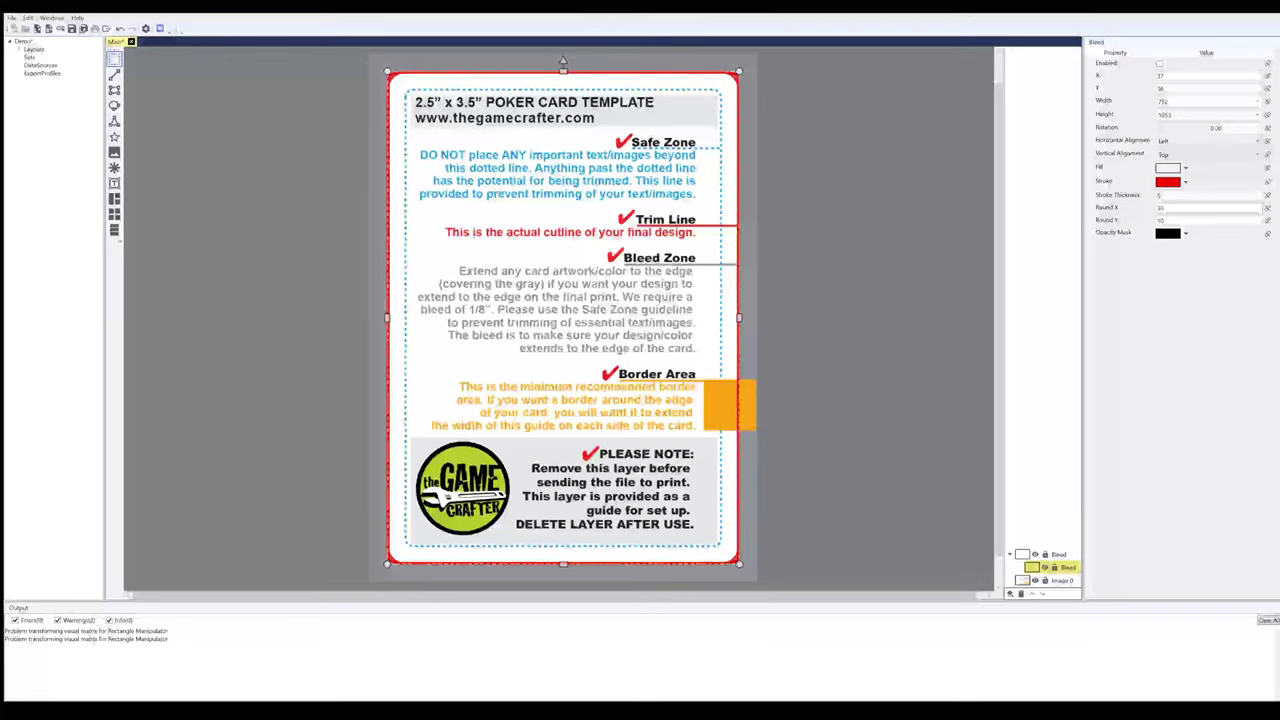
left_click(864, 249)
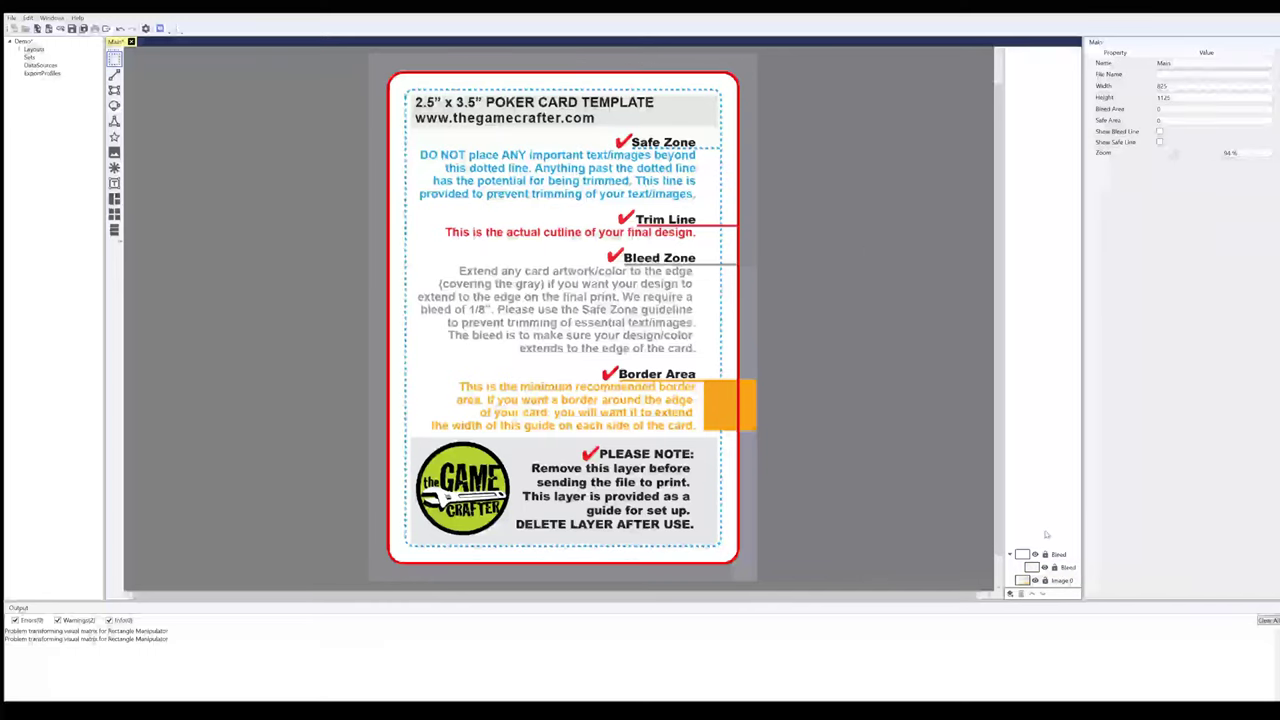
Hide the card template image layer to view the rounded Bleed rectangle on its own
left_click(1042, 567)
left_click(1035, 580)
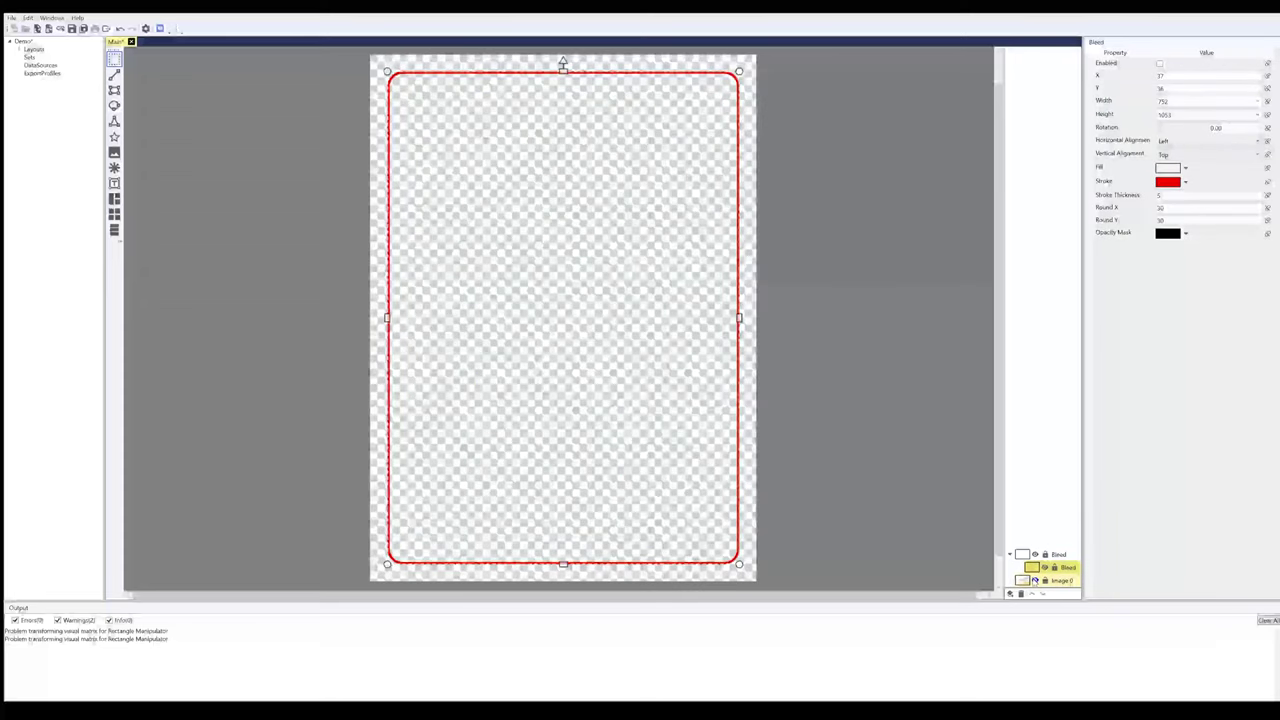
left_click(1038, 581)
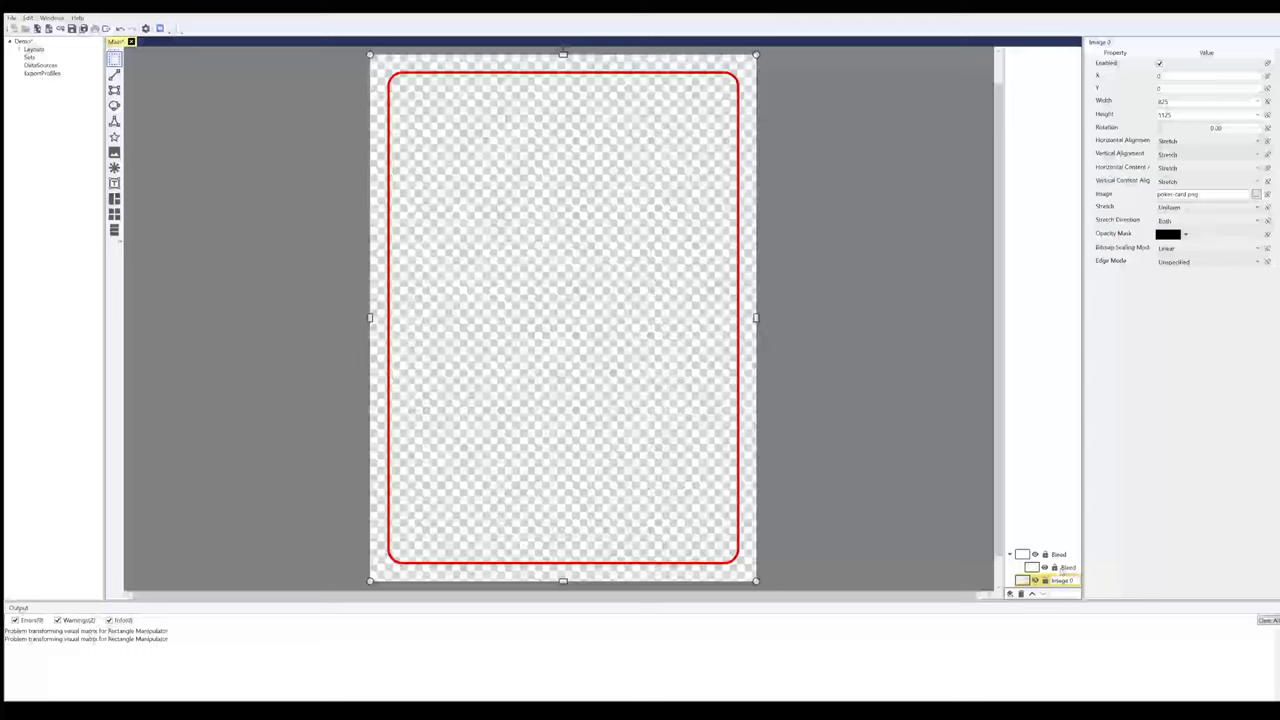
left_click(1064, 567)
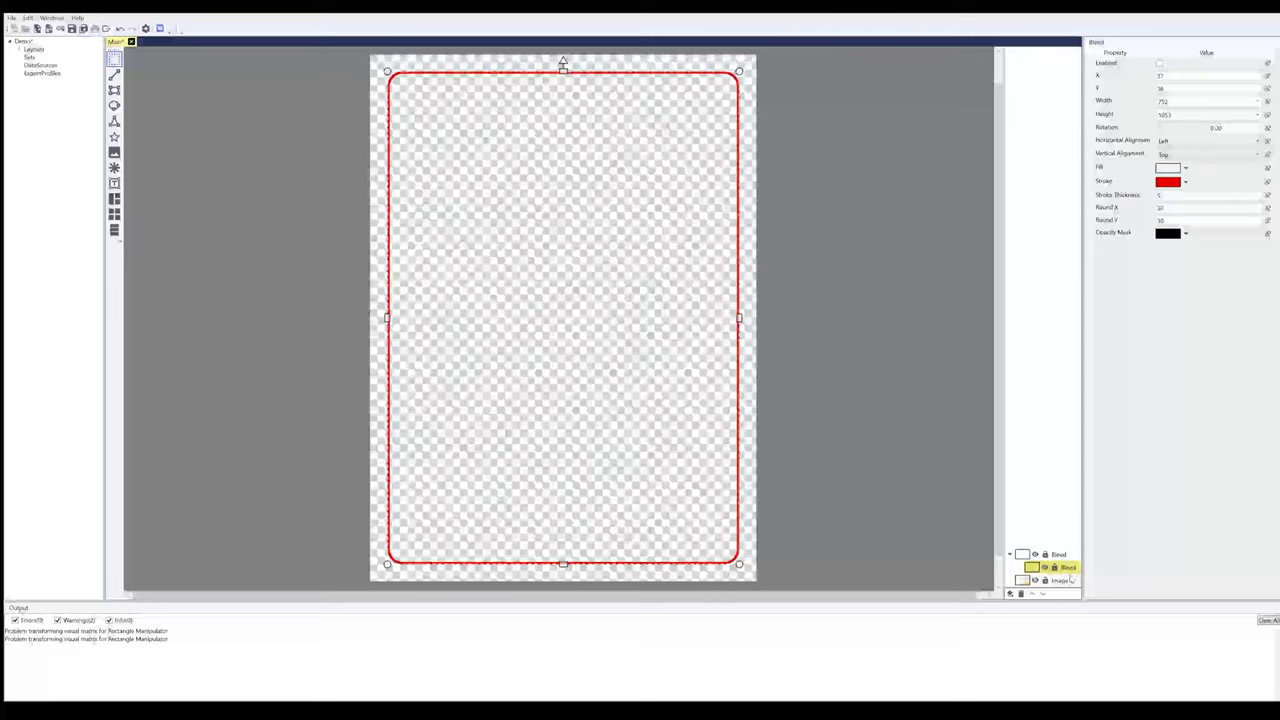
Move the Bleed group together with its rectangle, placing it at about X -1, Y 2
left_click(1058, 554)
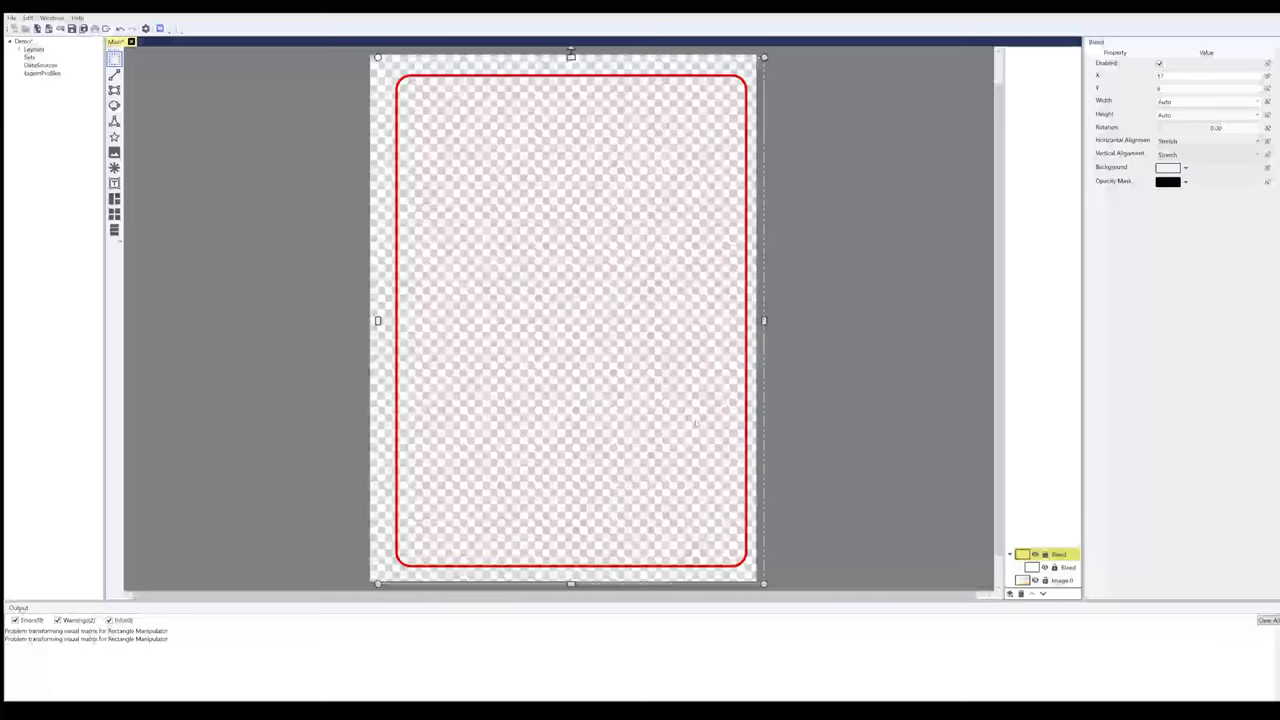
left_click_drag(696, 421, 688, 419)
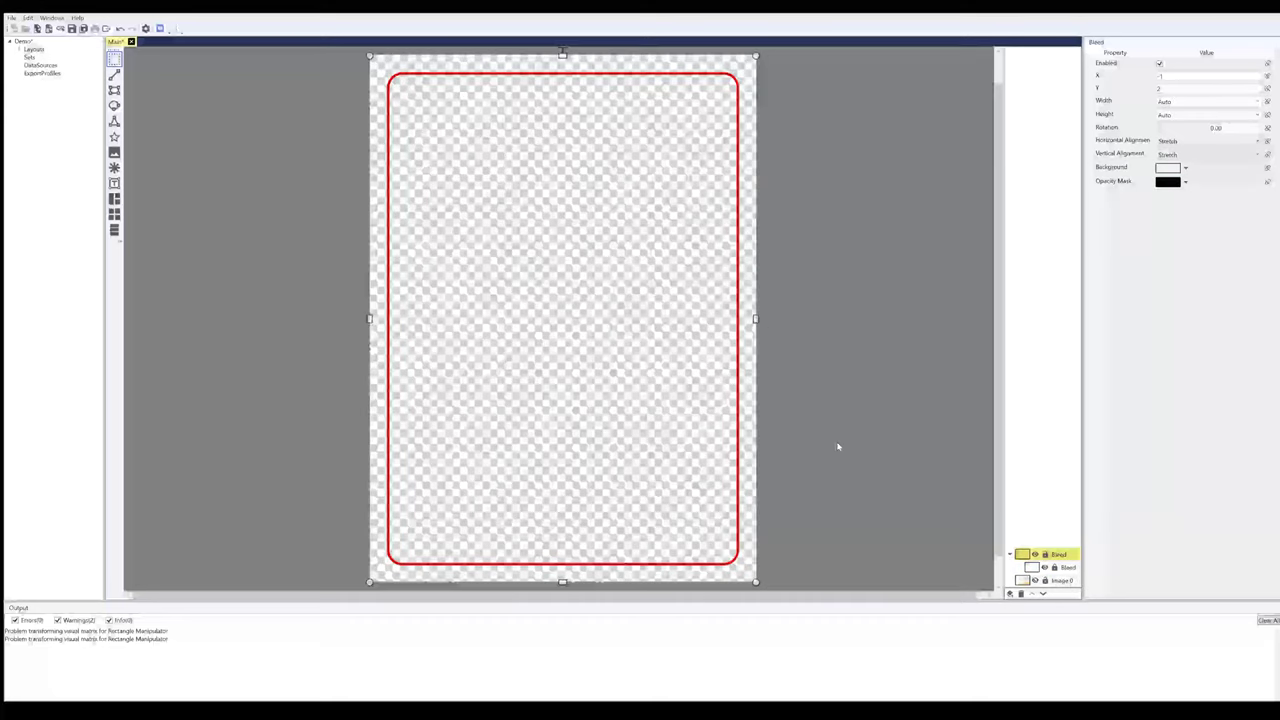
Delete the whole Bleed group, undo the deletion and expand the group in the layer list again
key("Delete")
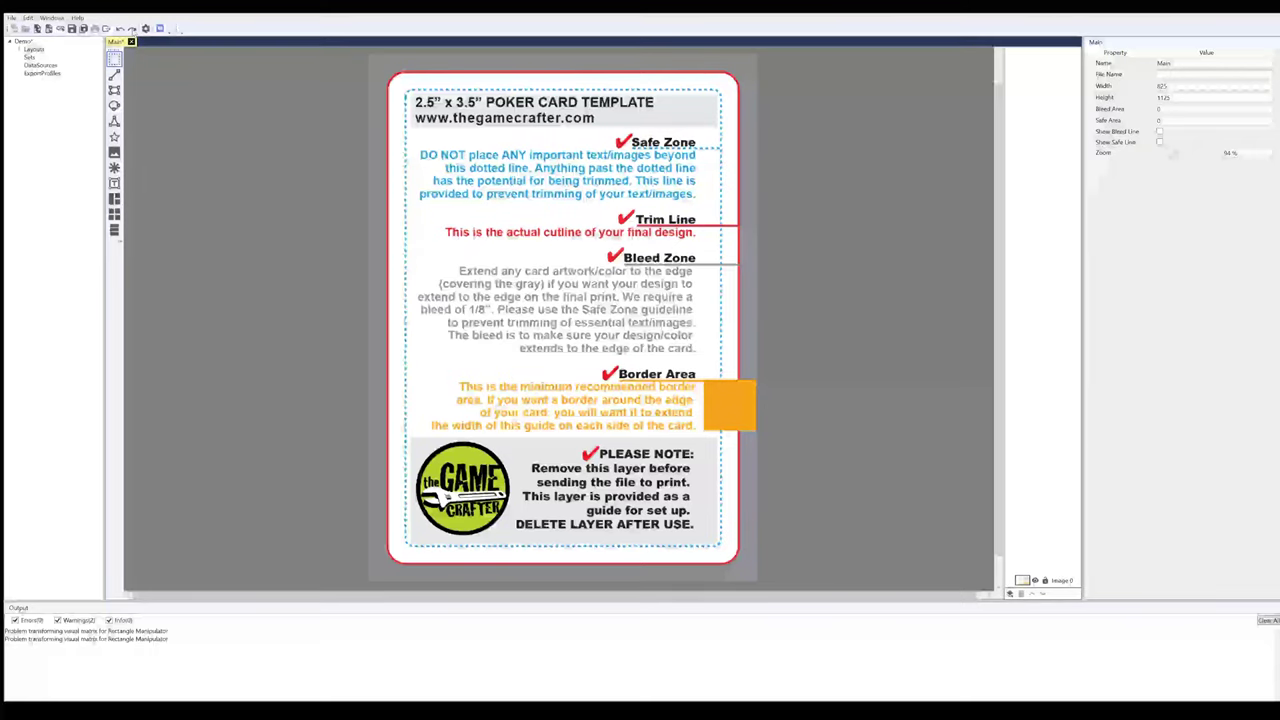
key("ctrl+z")
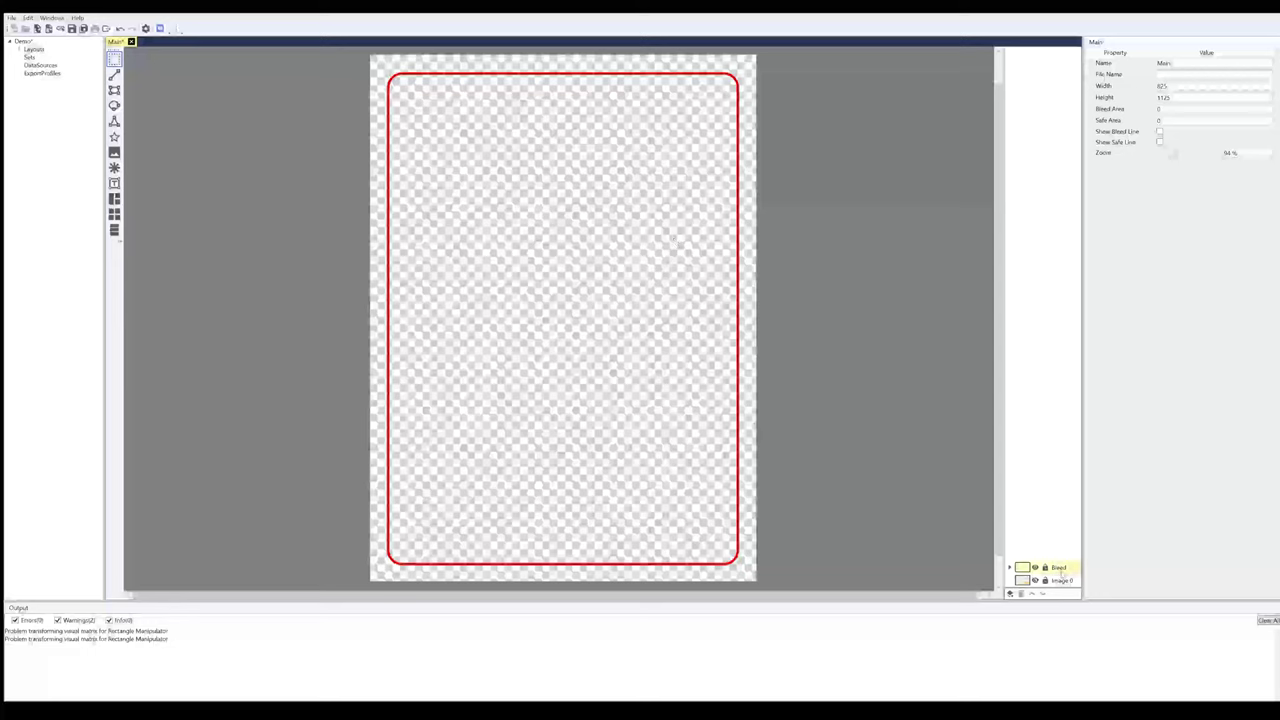
left_click(1058, 568)
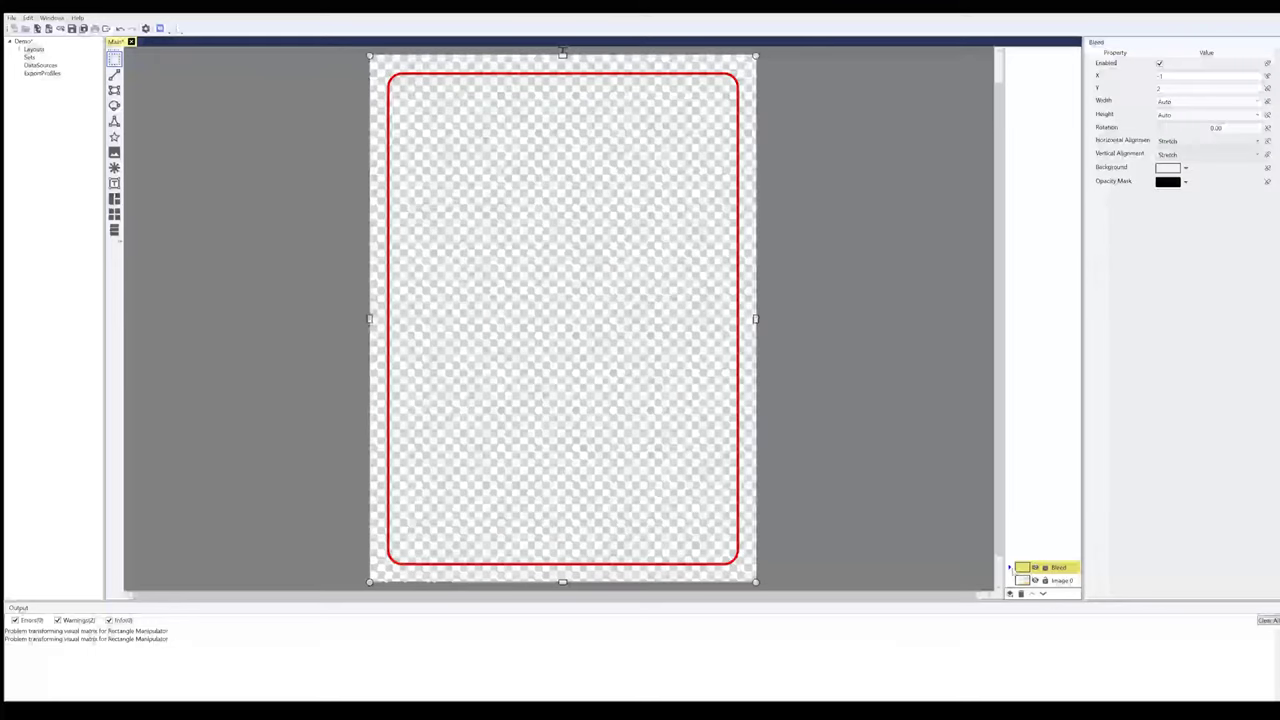
left_click(1010, 568)
Toggle the visibility of the template image and the Bleed rectangle, leaving both shown on the layout
left_click(885, 280)
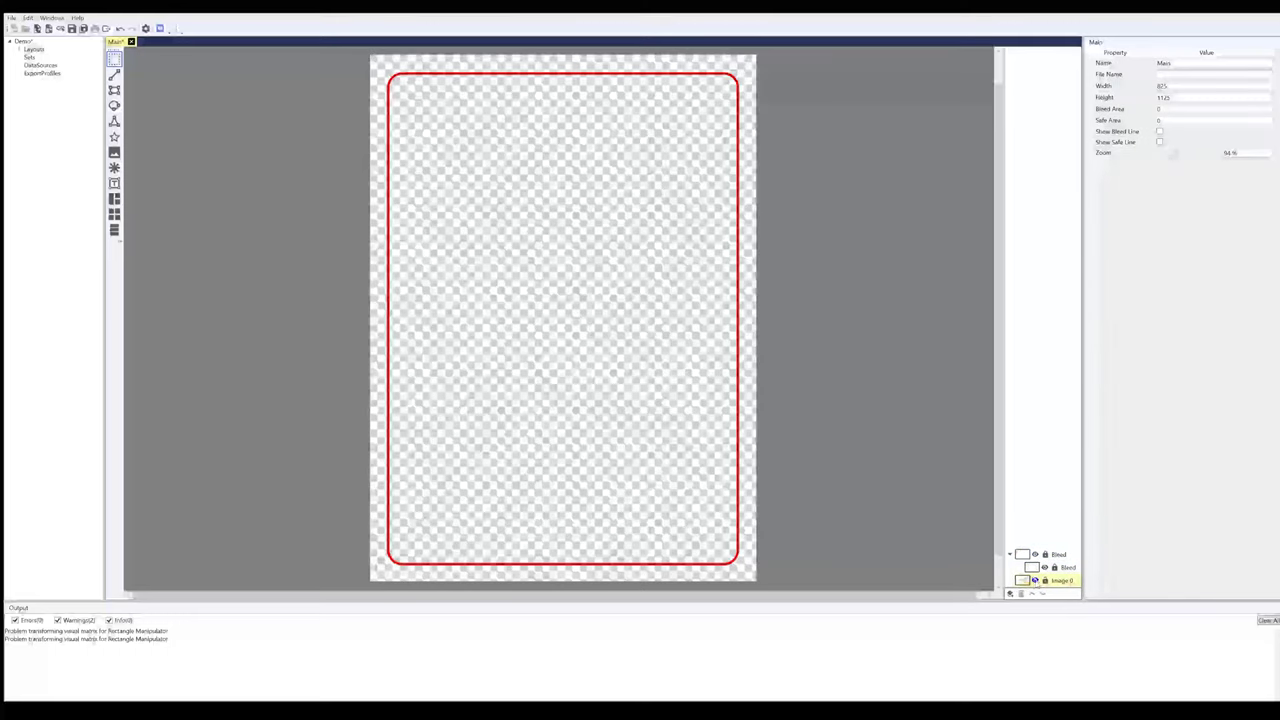
left_click(1035, 580)
left_click(1035, 580)
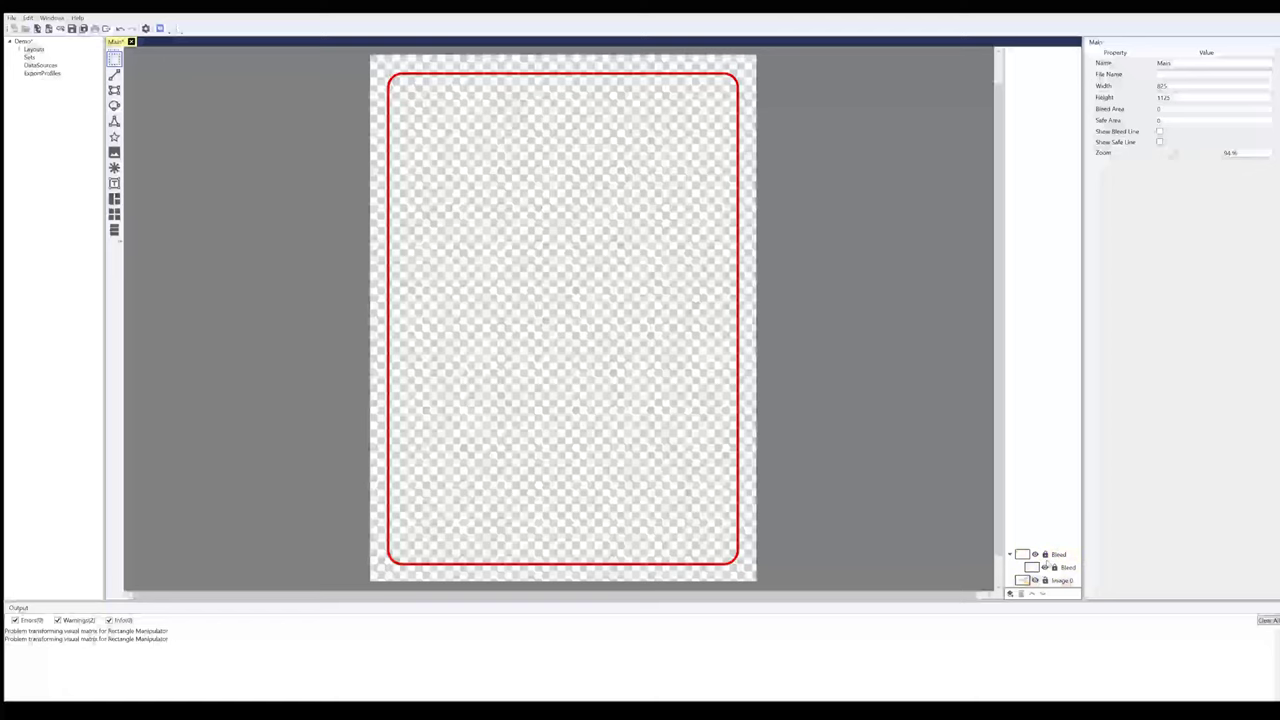
left_click(1045, 566)
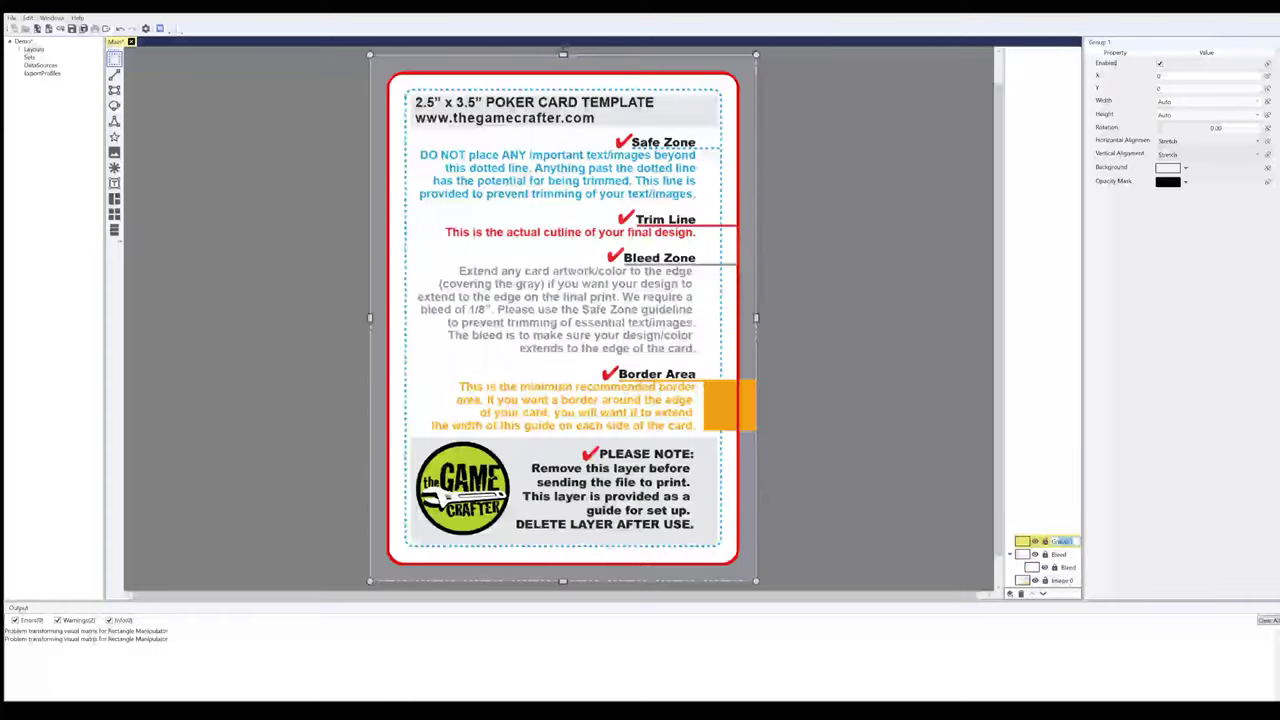
Add a new group above the Bleed group in the layer list and name it Safe Zone
left_click_drag(1058, 541, 1040, 547)
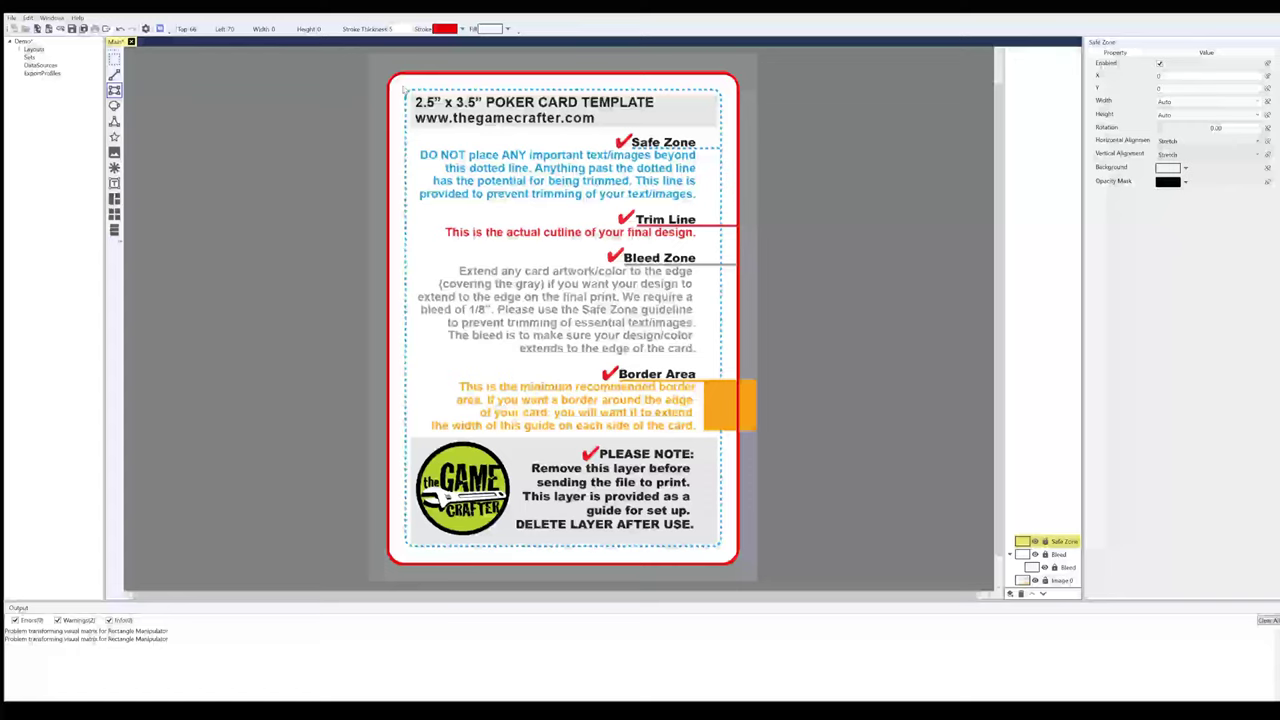
Try drawing a small rectangle of about 71 by 55 at the dashed safe line's upper corner, and delete it
left_click_drag(401, 88, 431, 108)
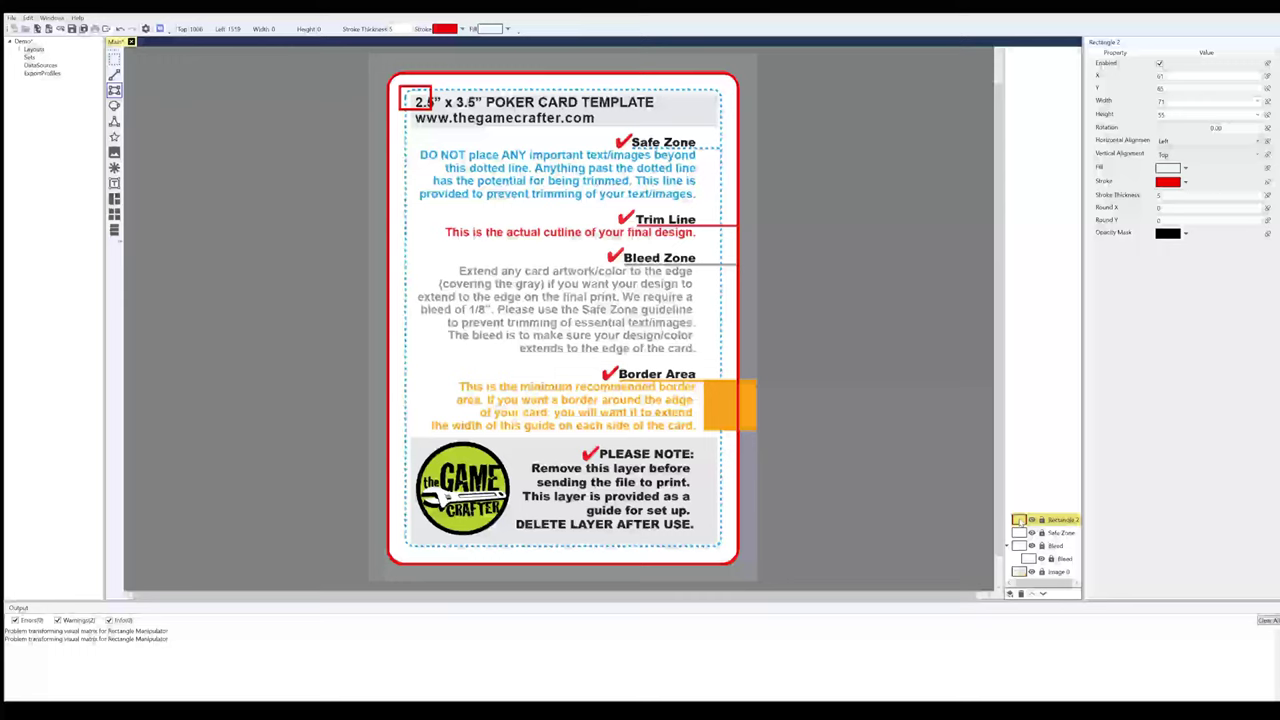
key("Delete")
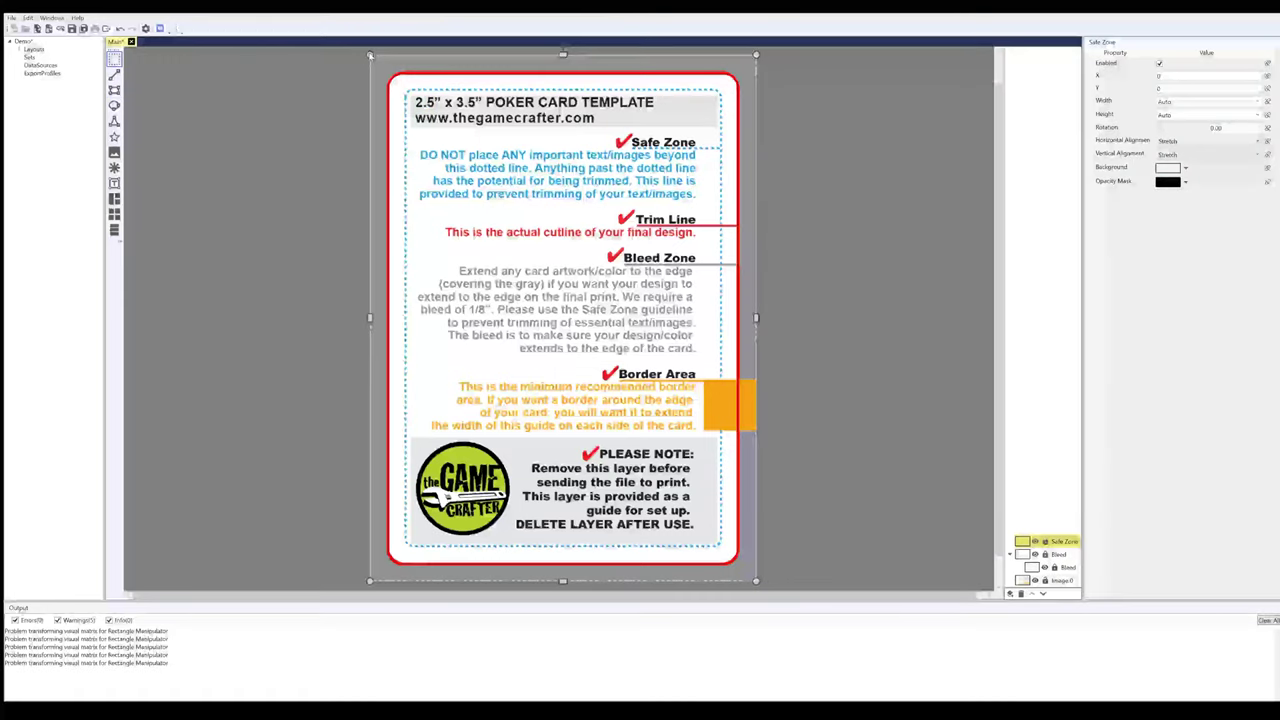
Resize the Safe Zone group from its upper-left corner to the dashed line's corner, making it about 750 by 1050
left_click_drag(370, 56, 402, 82)
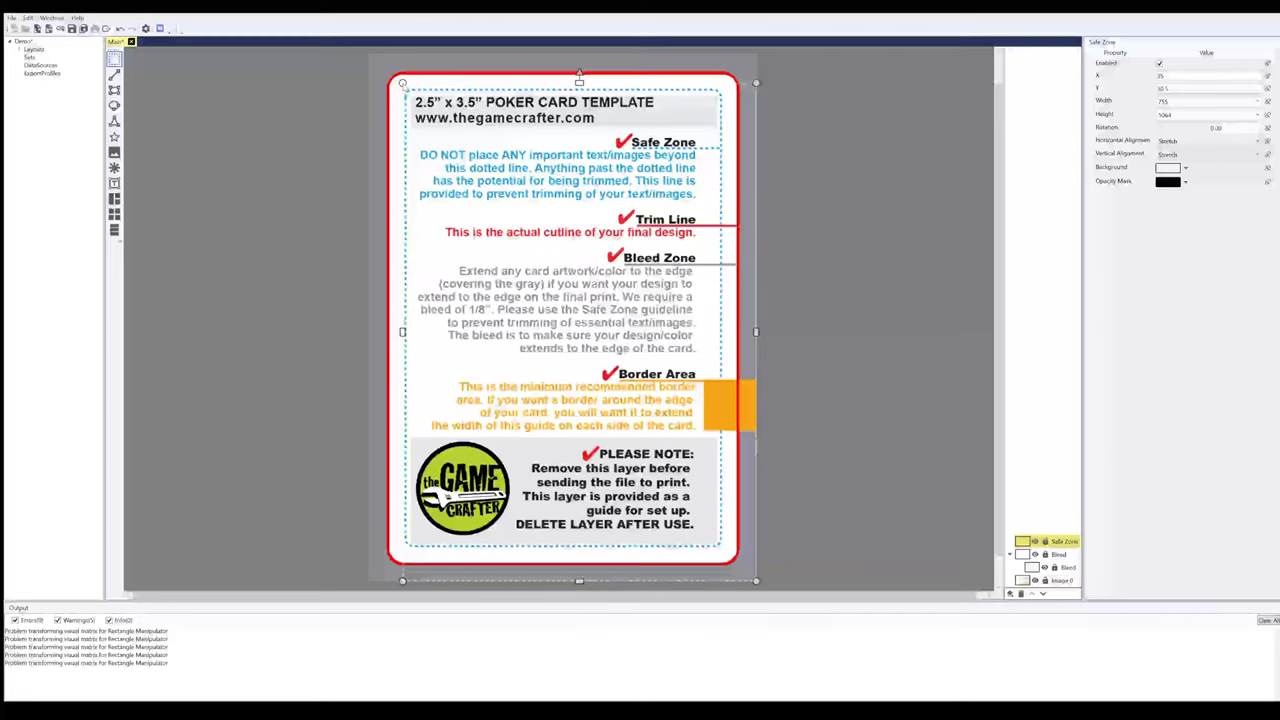
left_click_drag(579, 76, 579, 113)
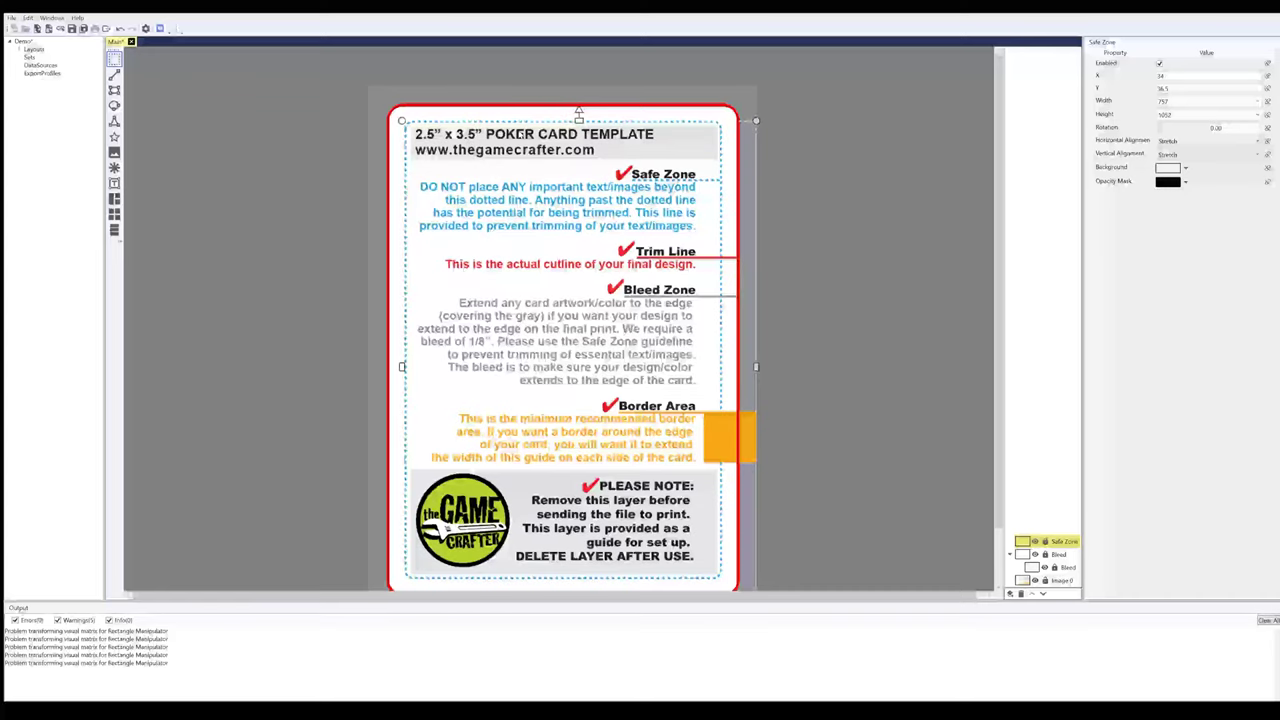
left_click_drag(402, 121, 406, 121)
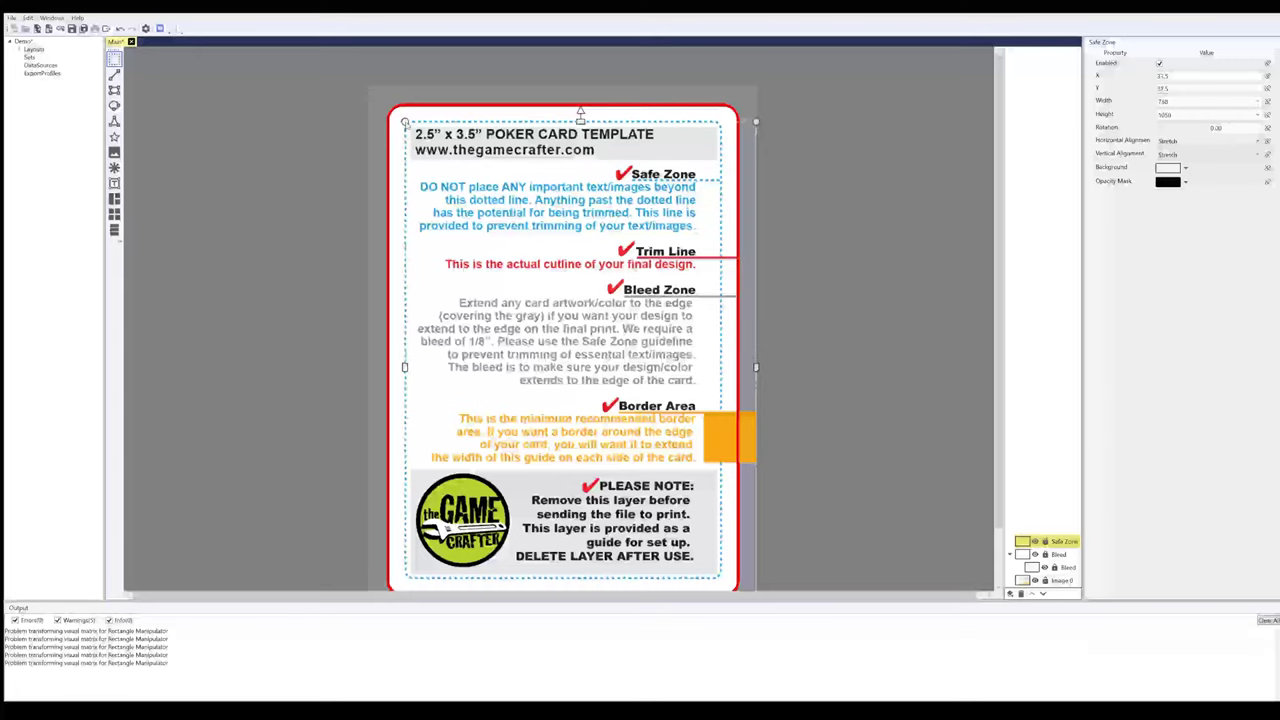
left_click_drag(406, 120, 405, 122)
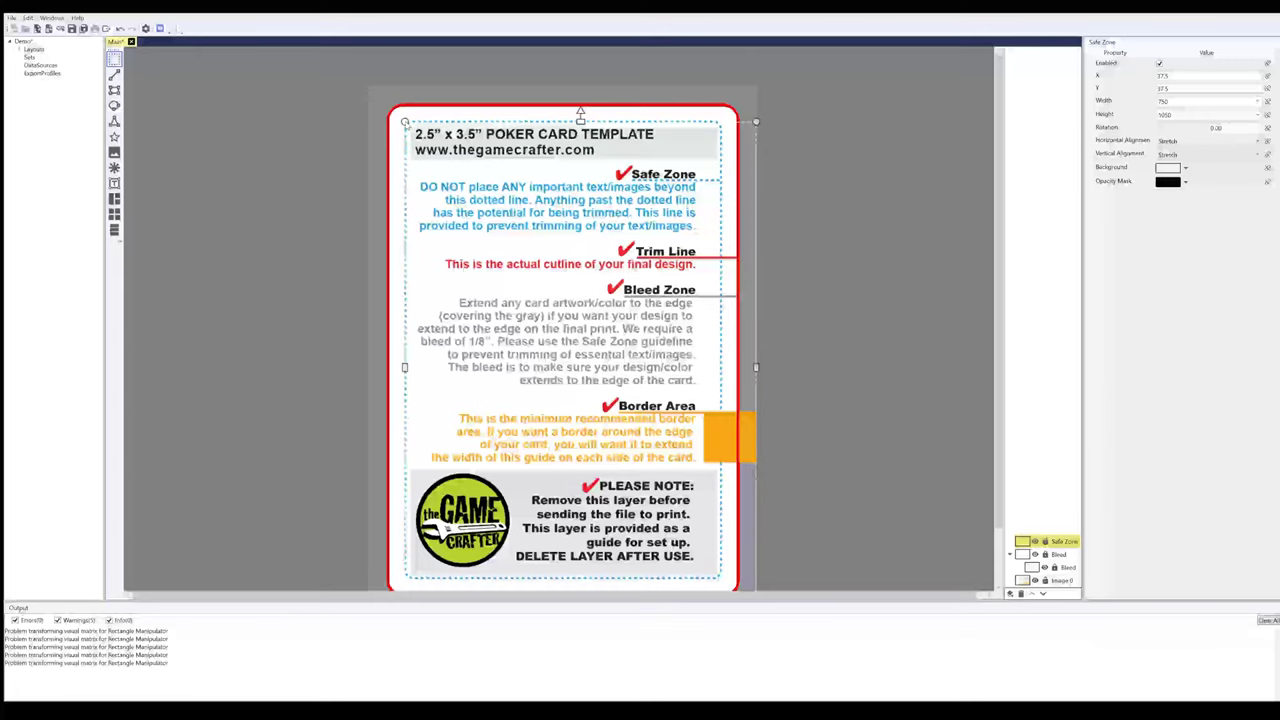
Resize the Safe Zone group from its lower-right corner to about 676 by 976 so that it matches the dashed line
scroll(765, 422, "down", 1)
left_click(740, 546)
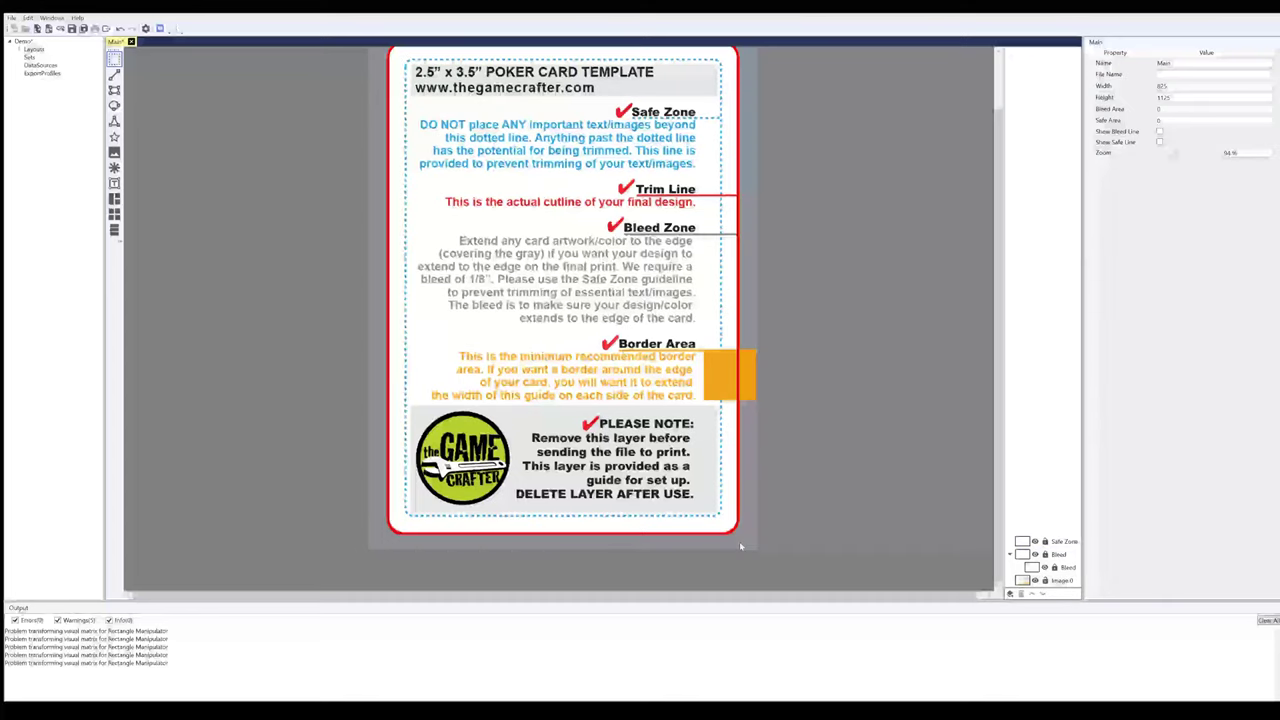
left_click(739, 541)
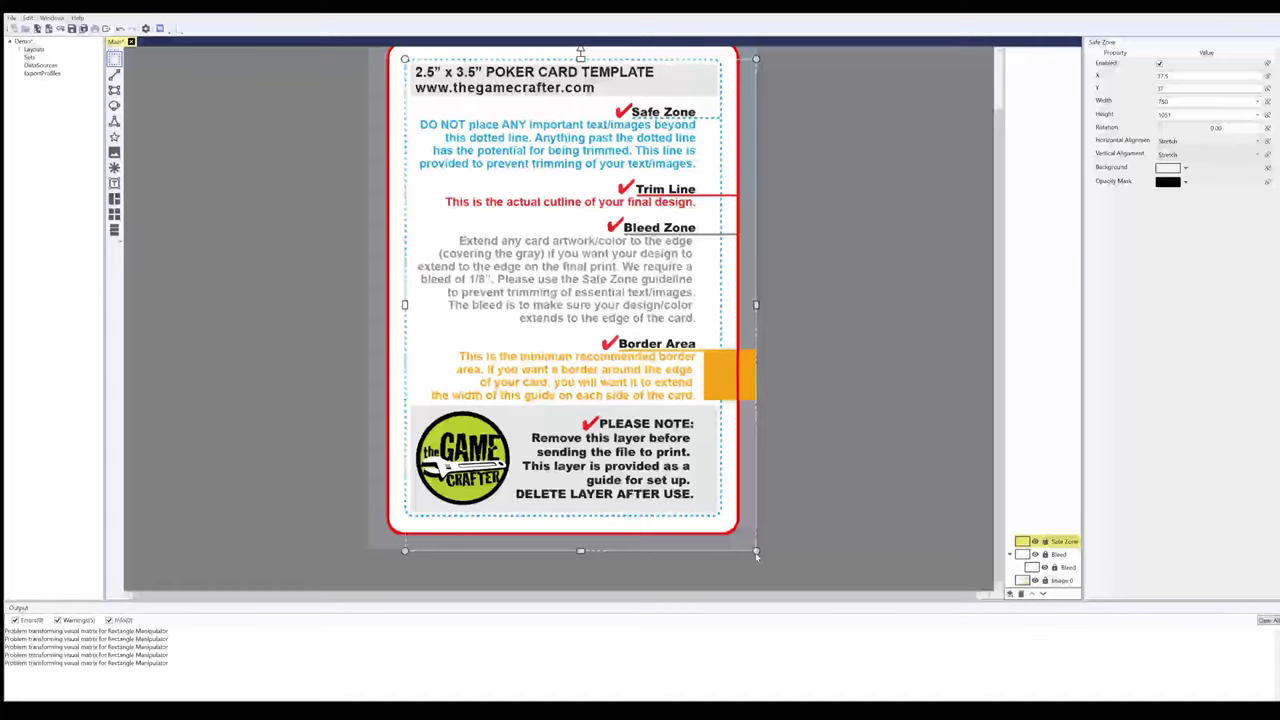
left_click_drag(756, 551, 721, 517)
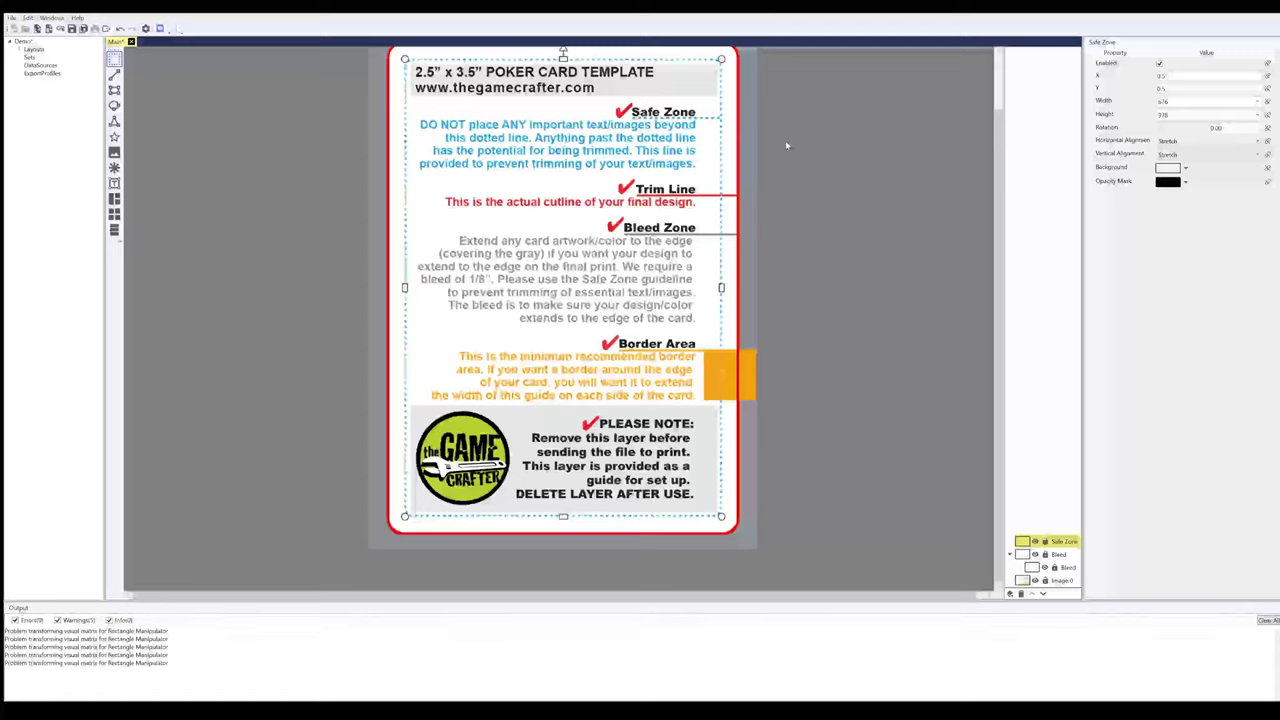
Draw a rectangle with a green stroke, place it in the Safe Zone group and stretch it to fill the group at X 0, Y 0
left_click(114, 90)
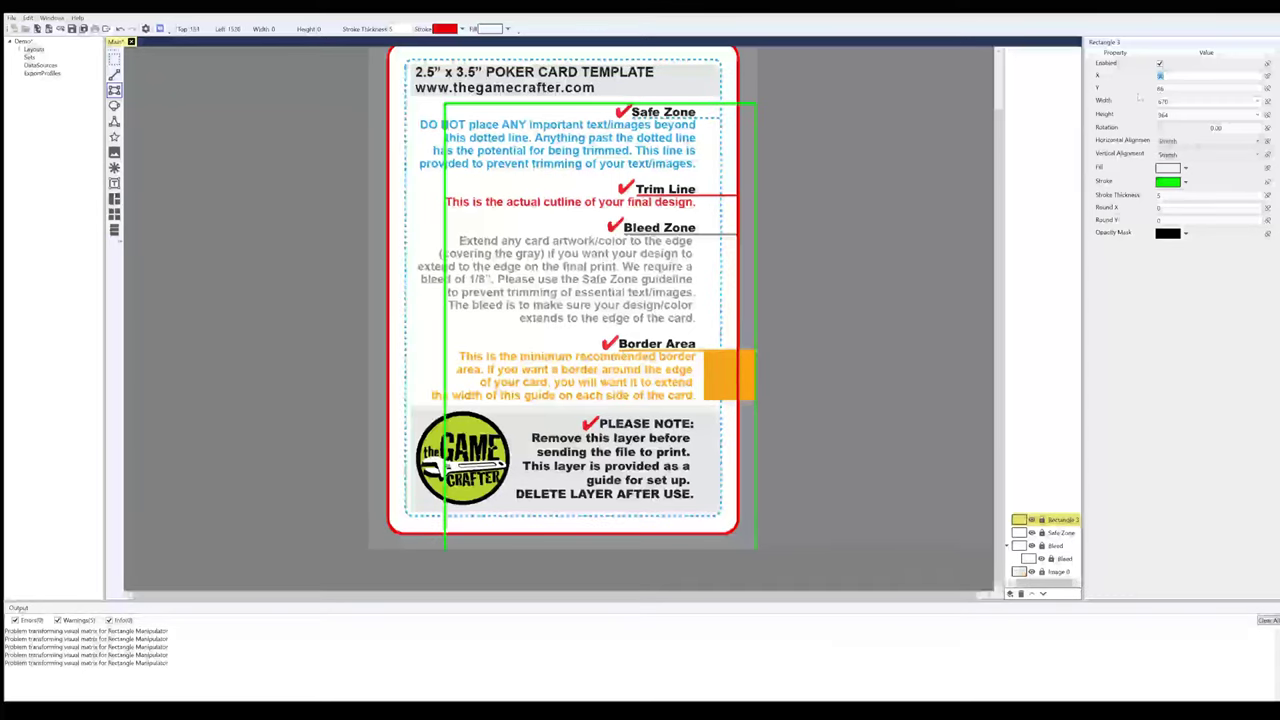
left_click_drag(1167, 77, 1139, 97)
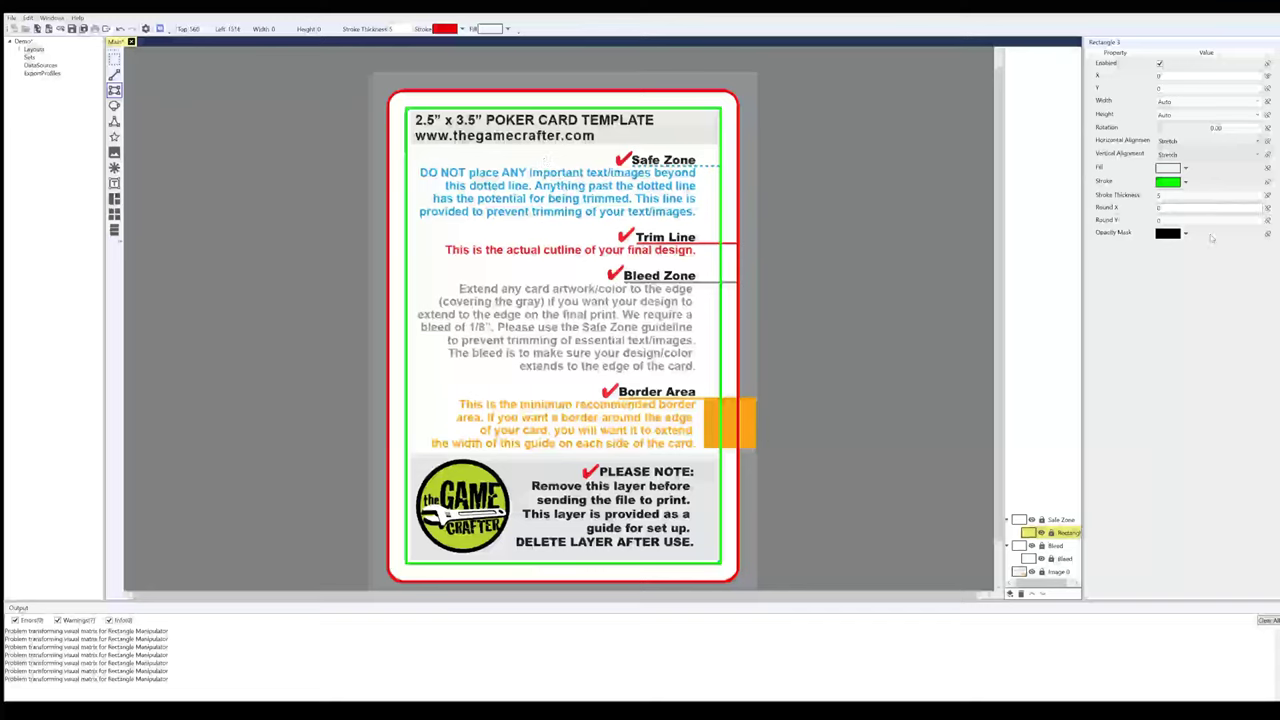
Set the green rectangle's Round X and Round Y to 50, and toggle its visibility to compare it with the dashed line
type("50")
left_click_drag(1194, 221, 1101, 227)
type("5")
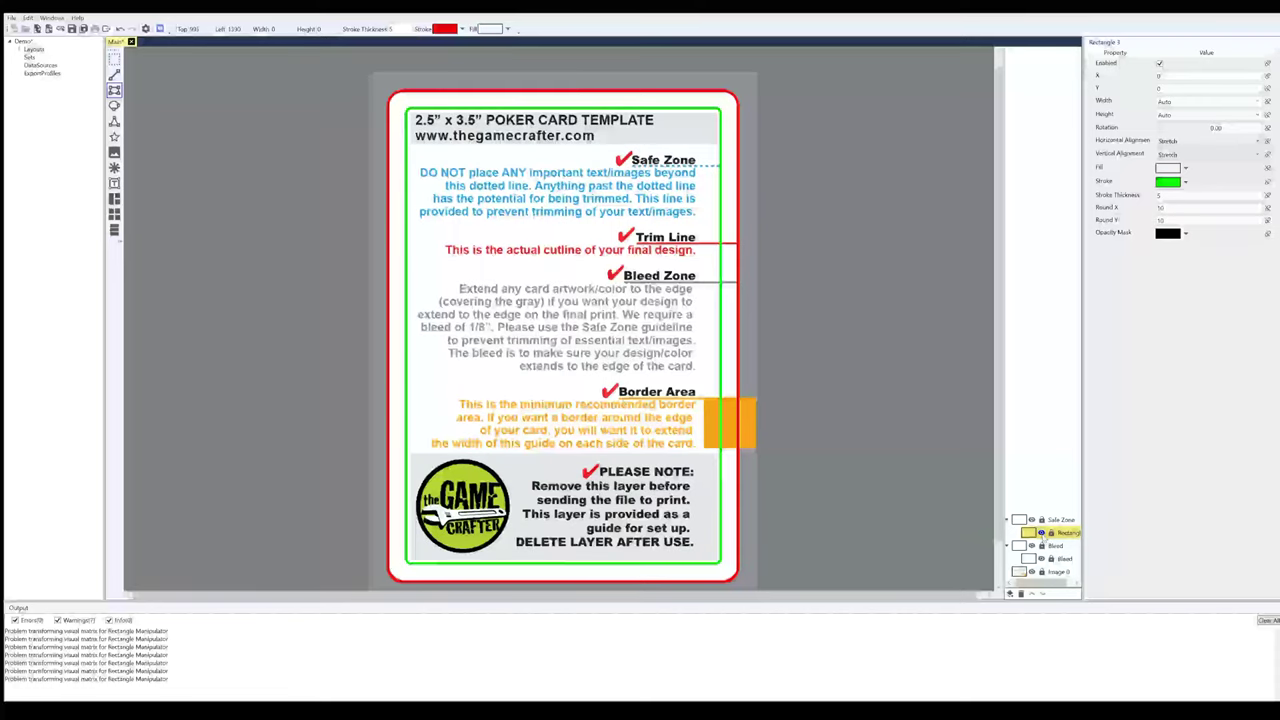
left_click(1042, 534)
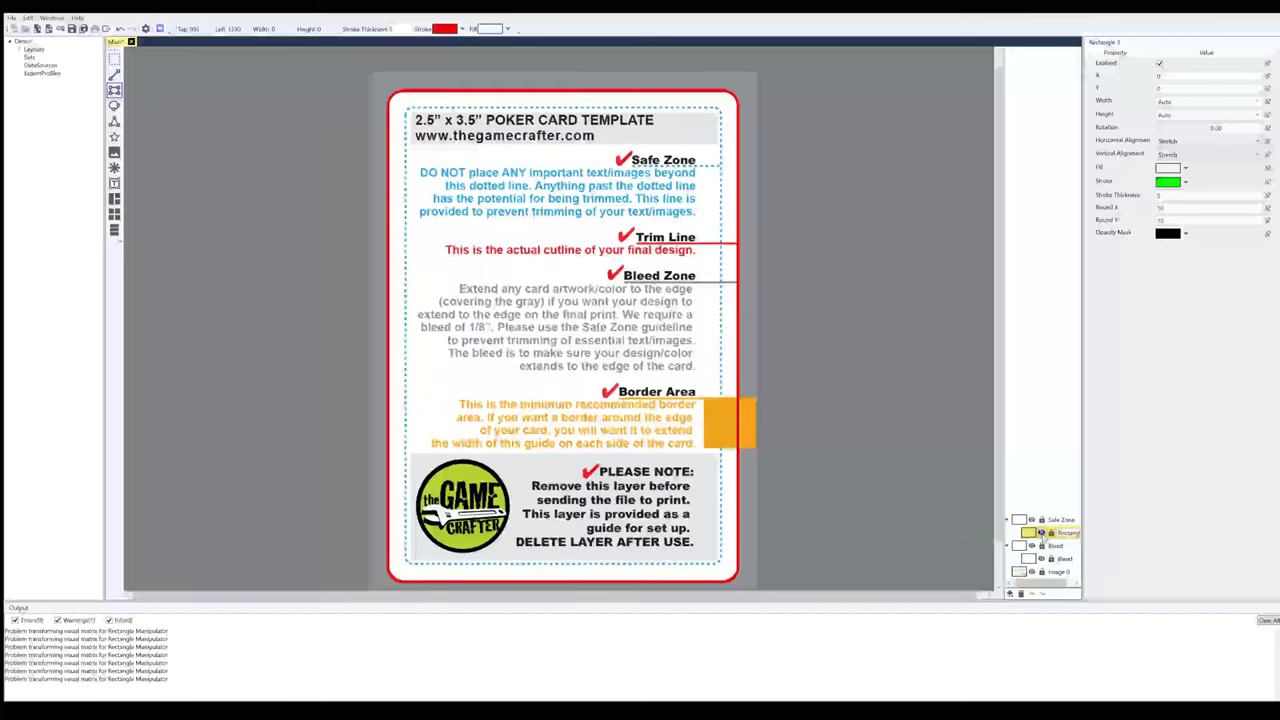
left_click(1042, 534)
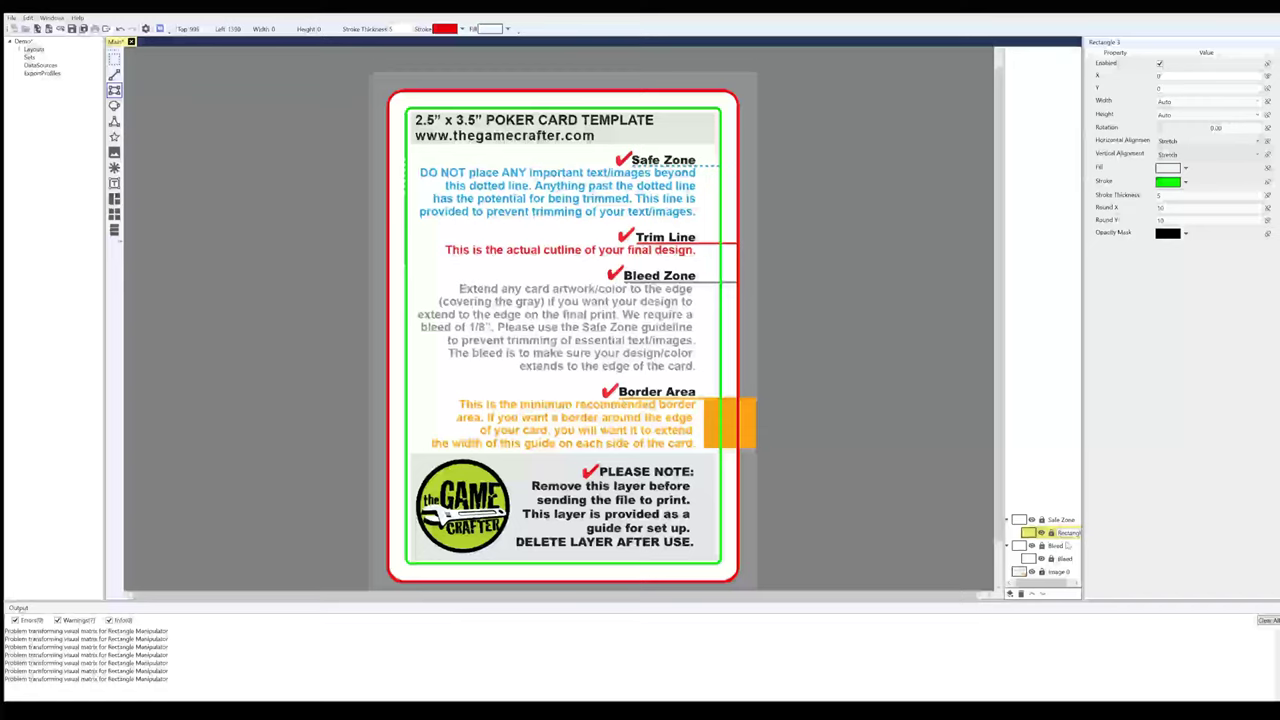
Rename the green rectangle's layer as Safe Zone and turn off its Enabled property
left_click(1069, 535)
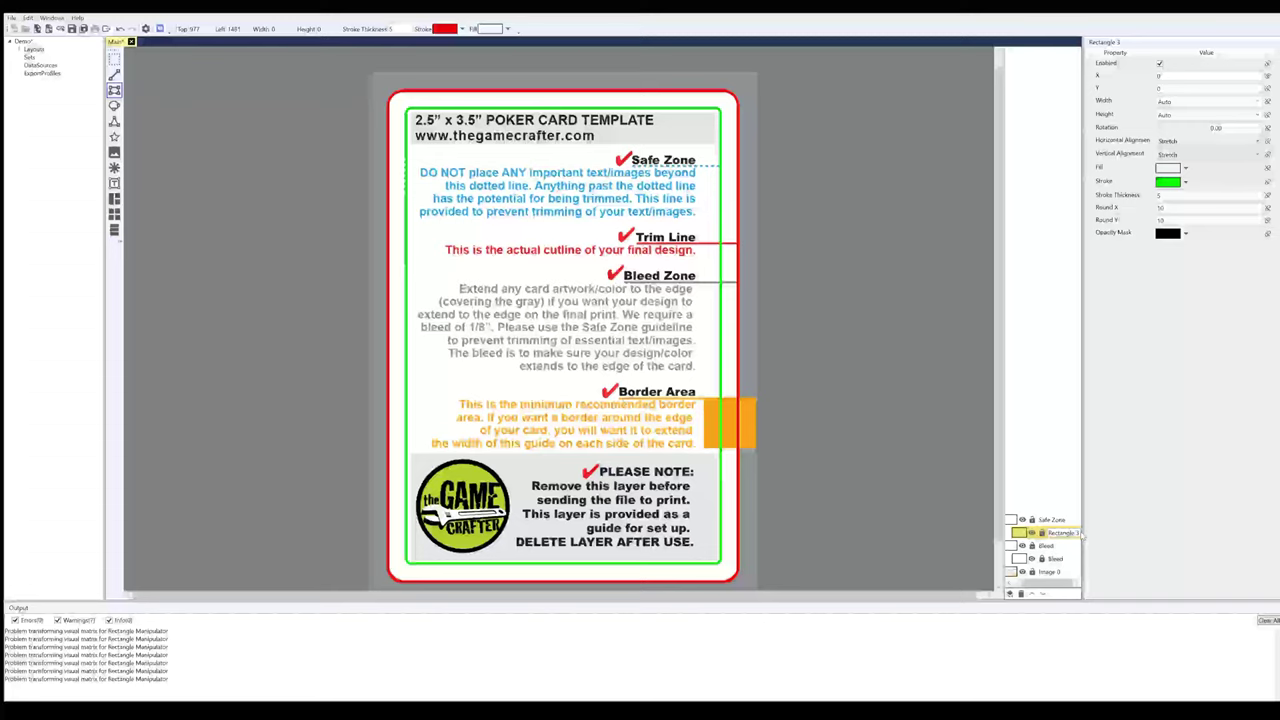
type("Safe Zone")
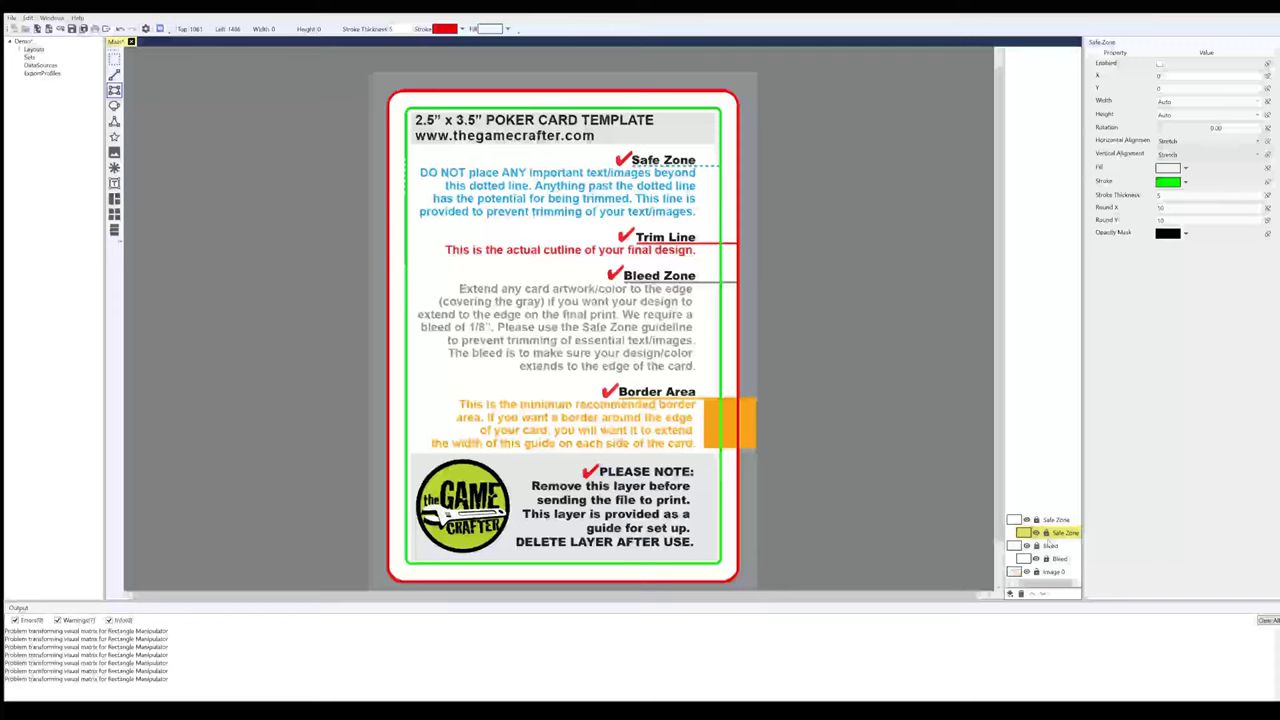
Hide the Image 0 template layer beneath the guide outlines and select it to show its image properties
left_click(1027, 572)
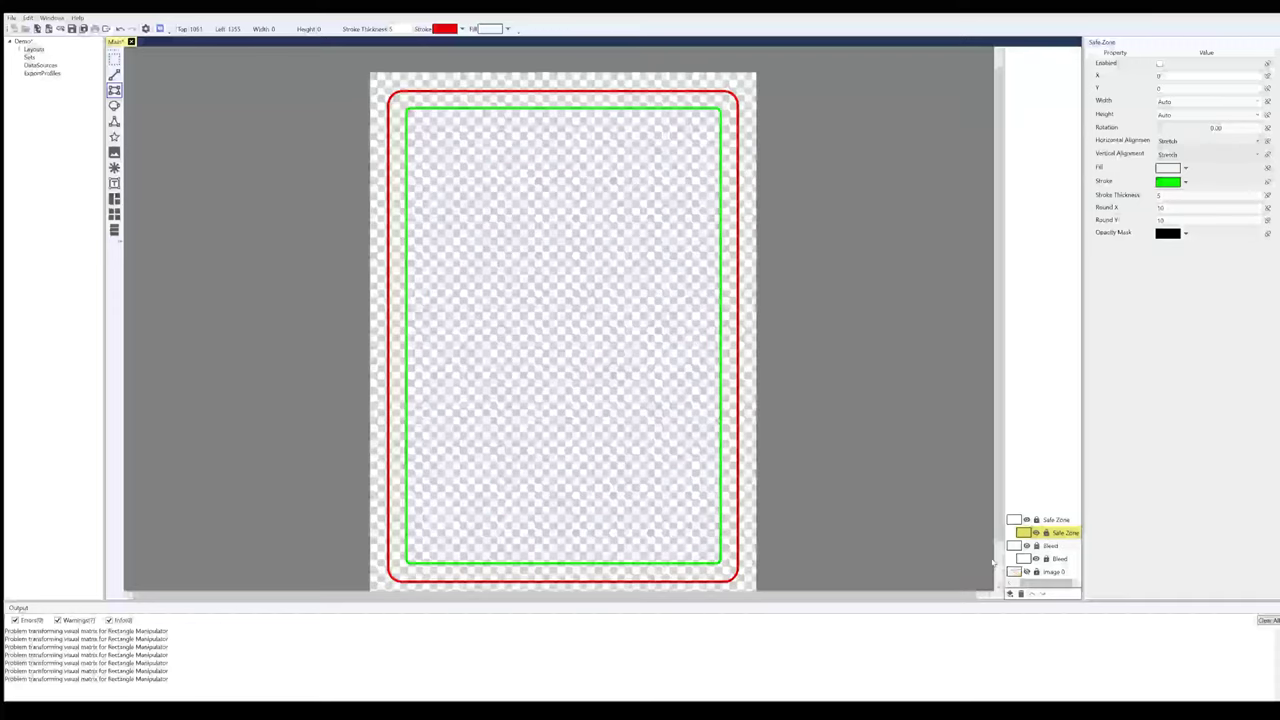
scroll(993, 563, "down", 1)
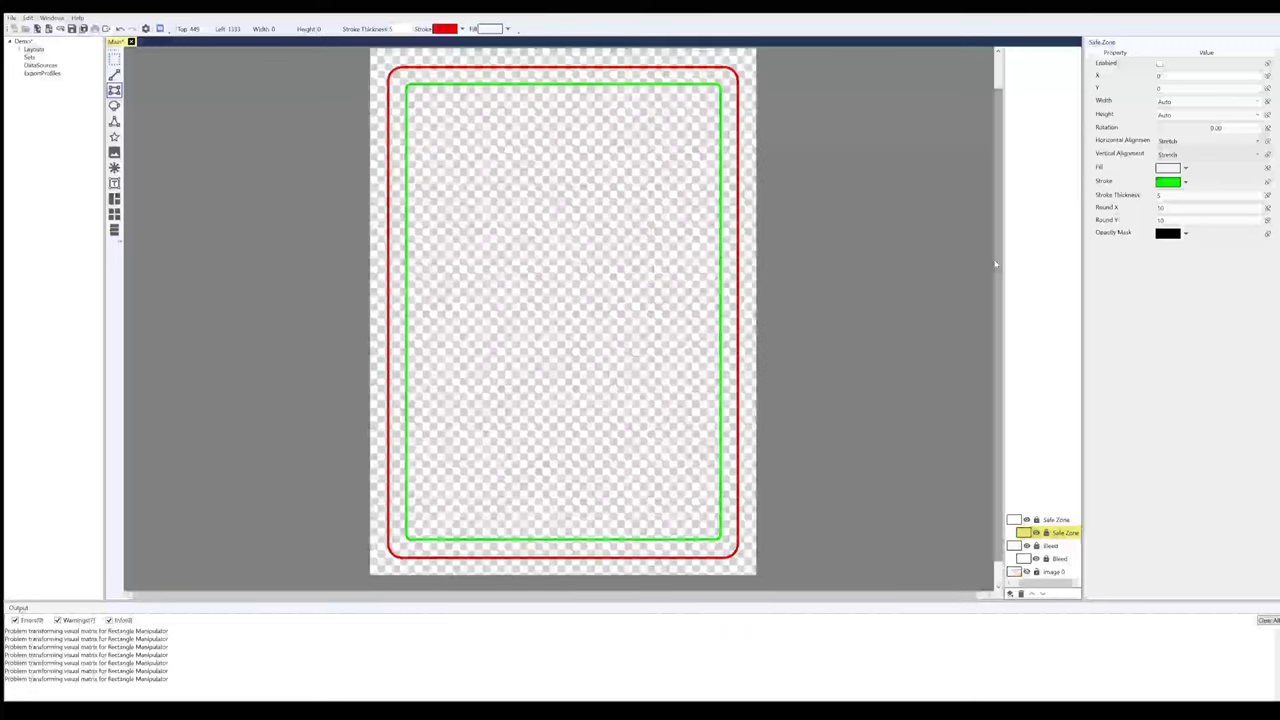
scroll(995, 264, "up", 1)
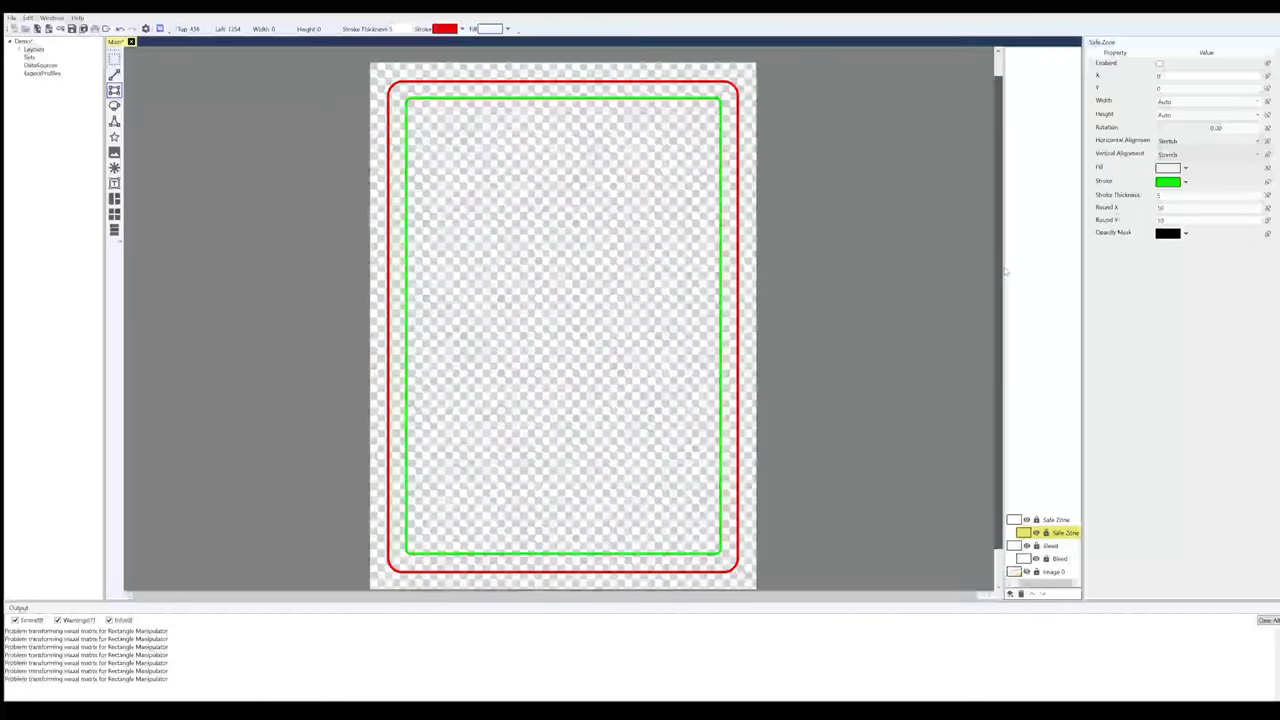
left_click_drag(1005, 271, 1003, 277)
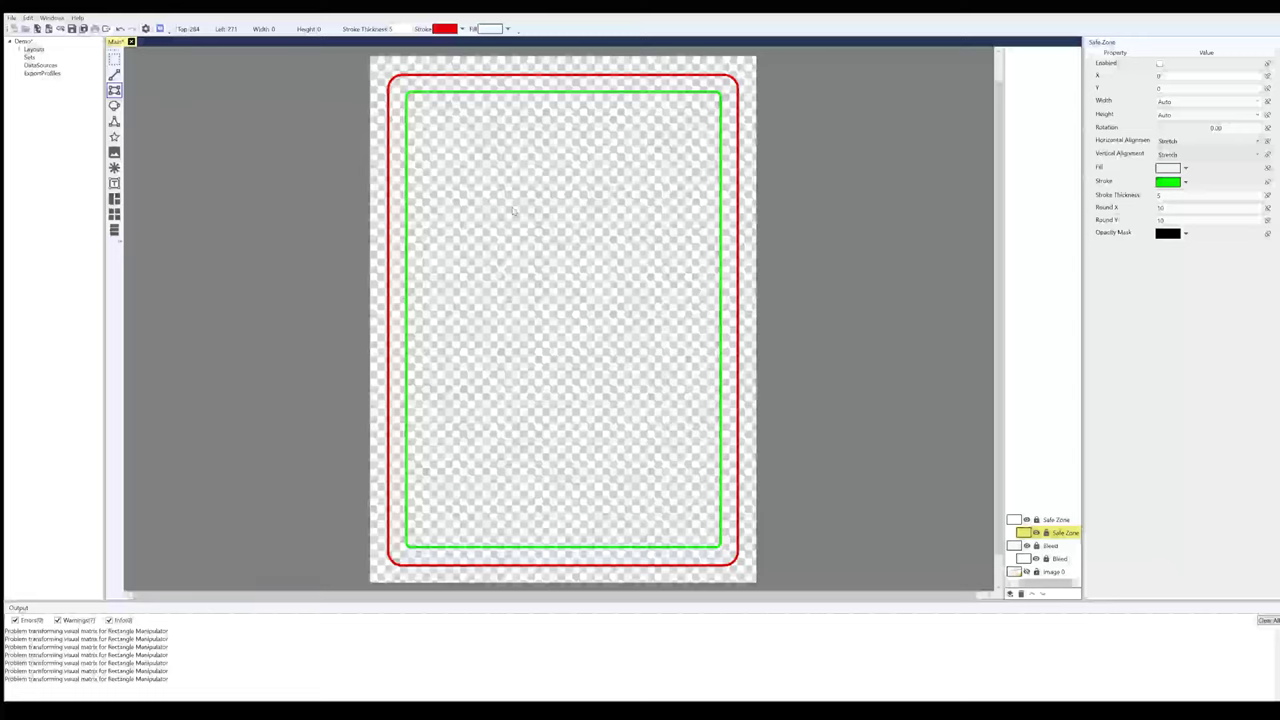
mouse_move(612, 708)
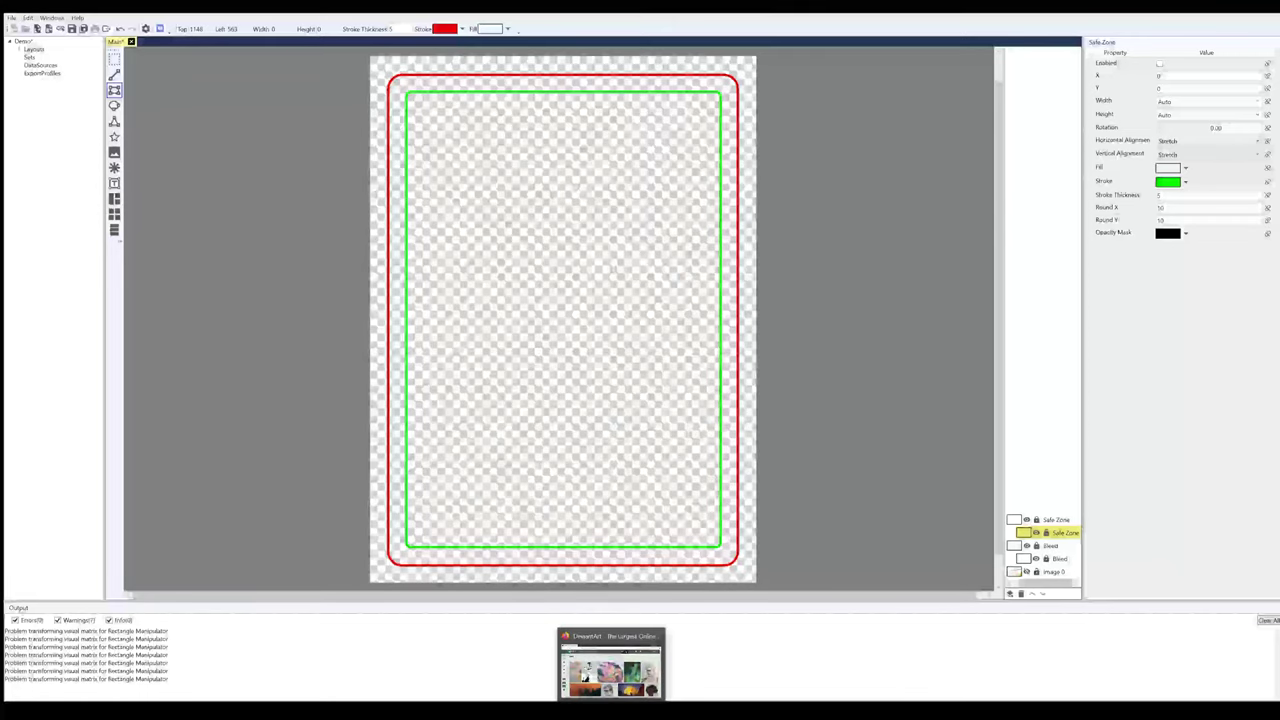
left_click(1053, 572)
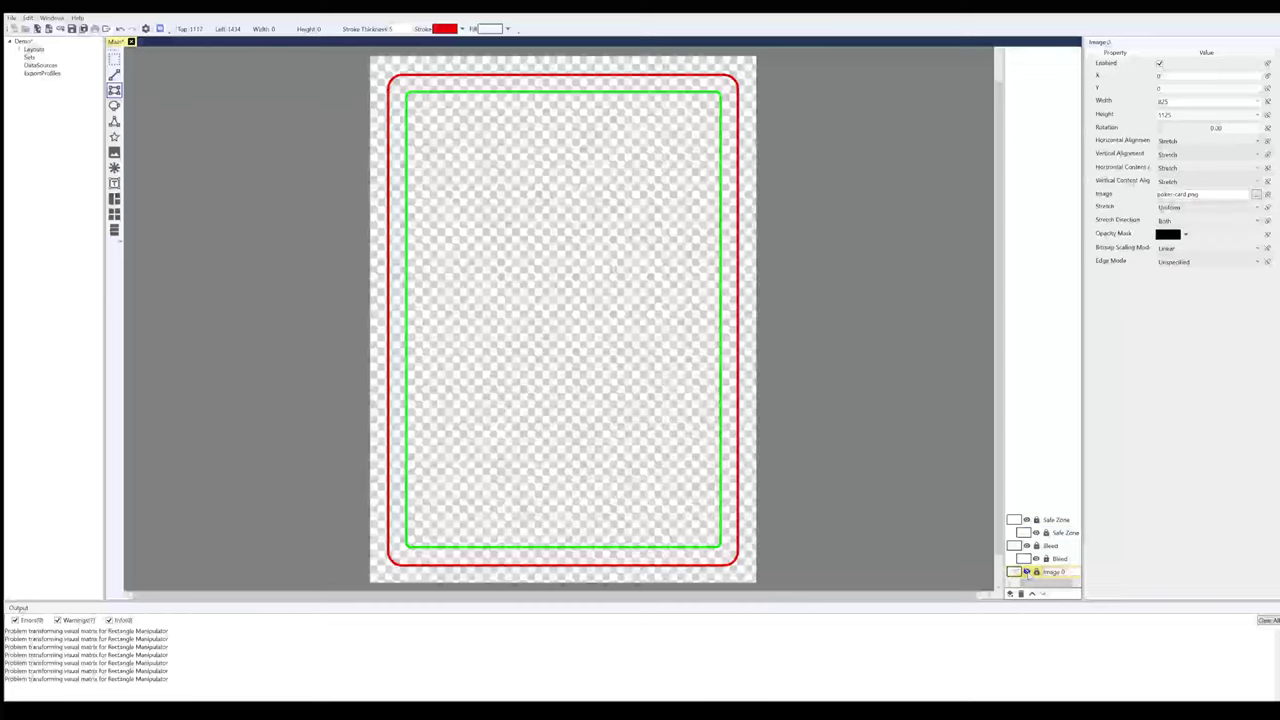
left_click(1027, 572)
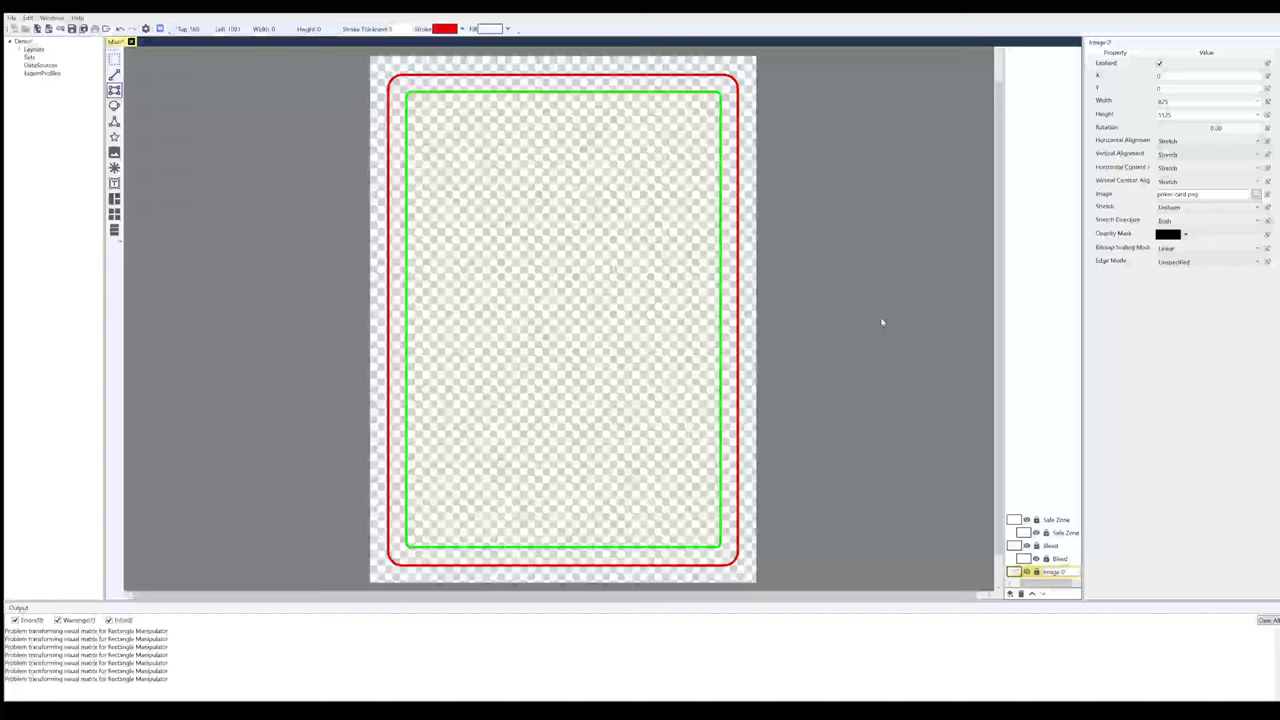
left_click(1158, 197)
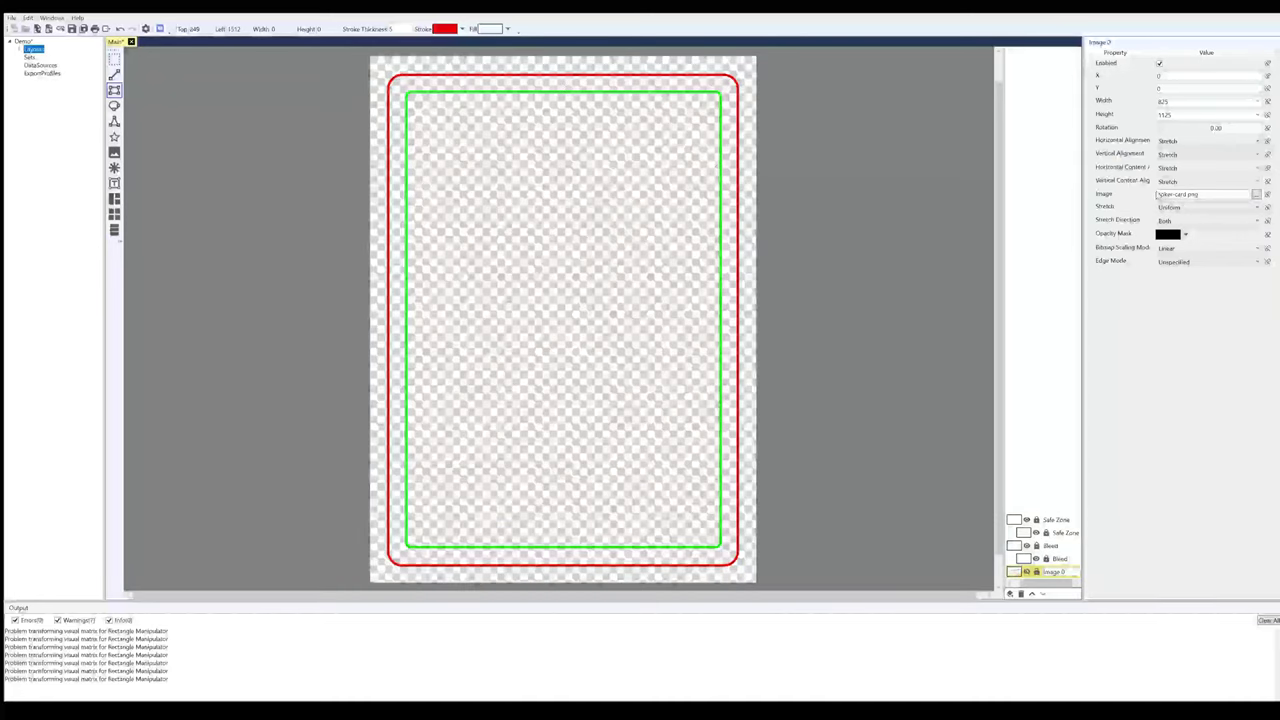
In the Main layout's properties, set Bleed Area to 10 with Show Bleed Line on, and turn the bleed line off again
left_click(19, 49)
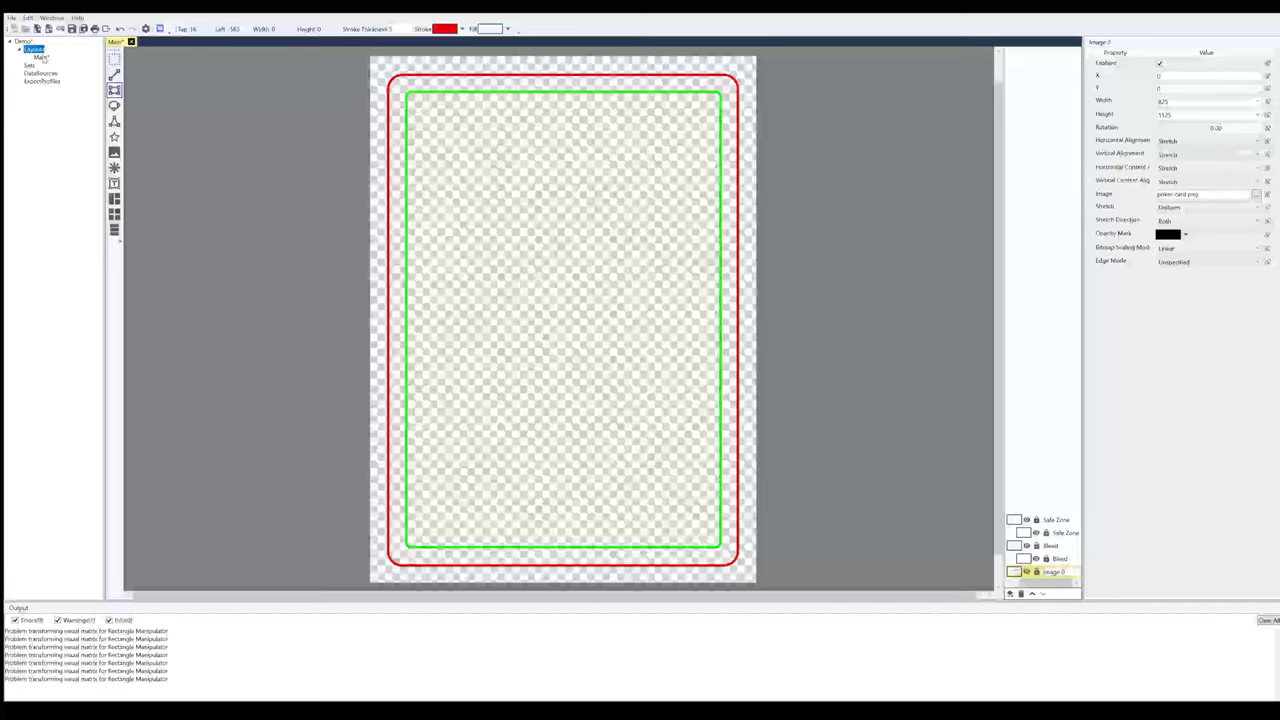
left_click(40, 57)
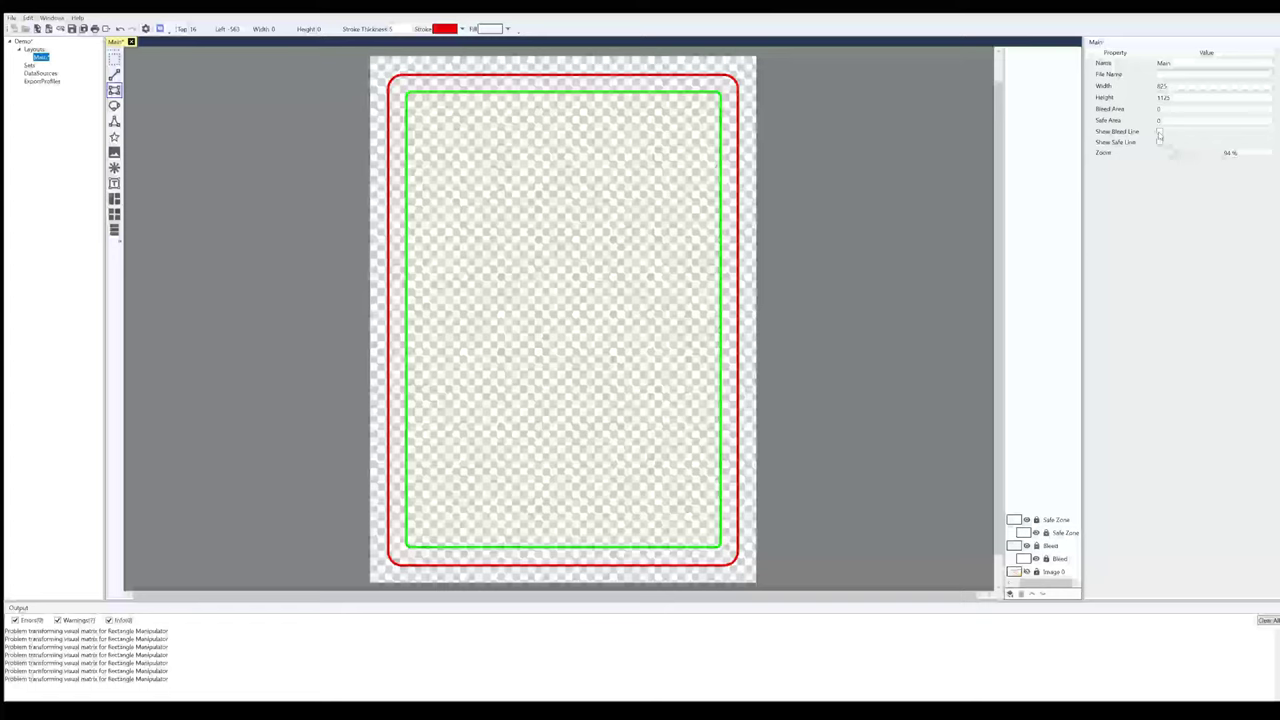
left_click(1159, 132)
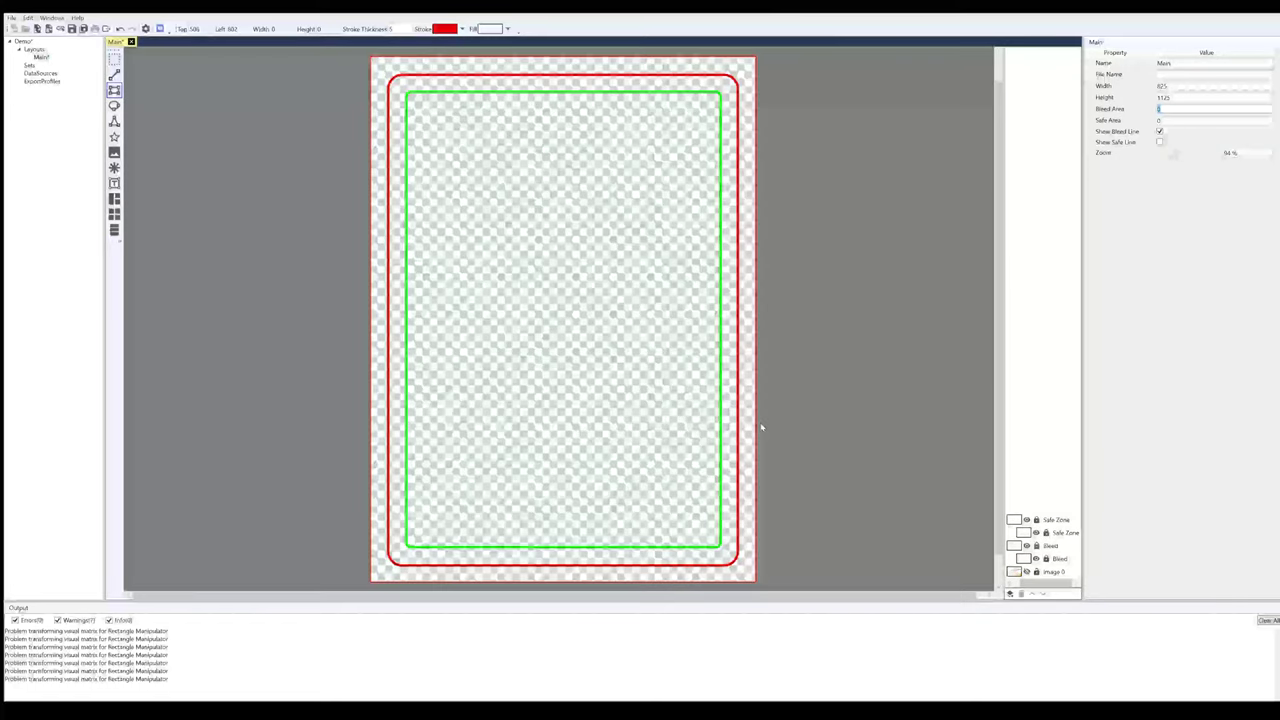
type("10")
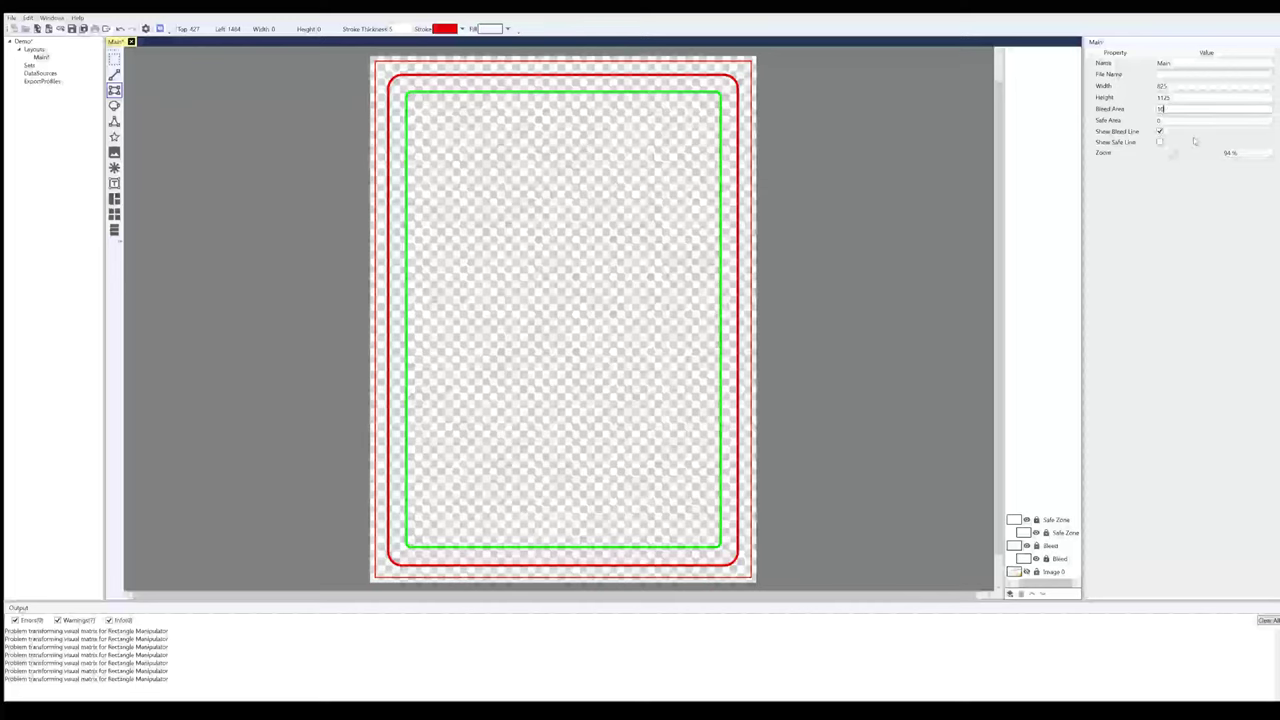
left_click(1159, 132)
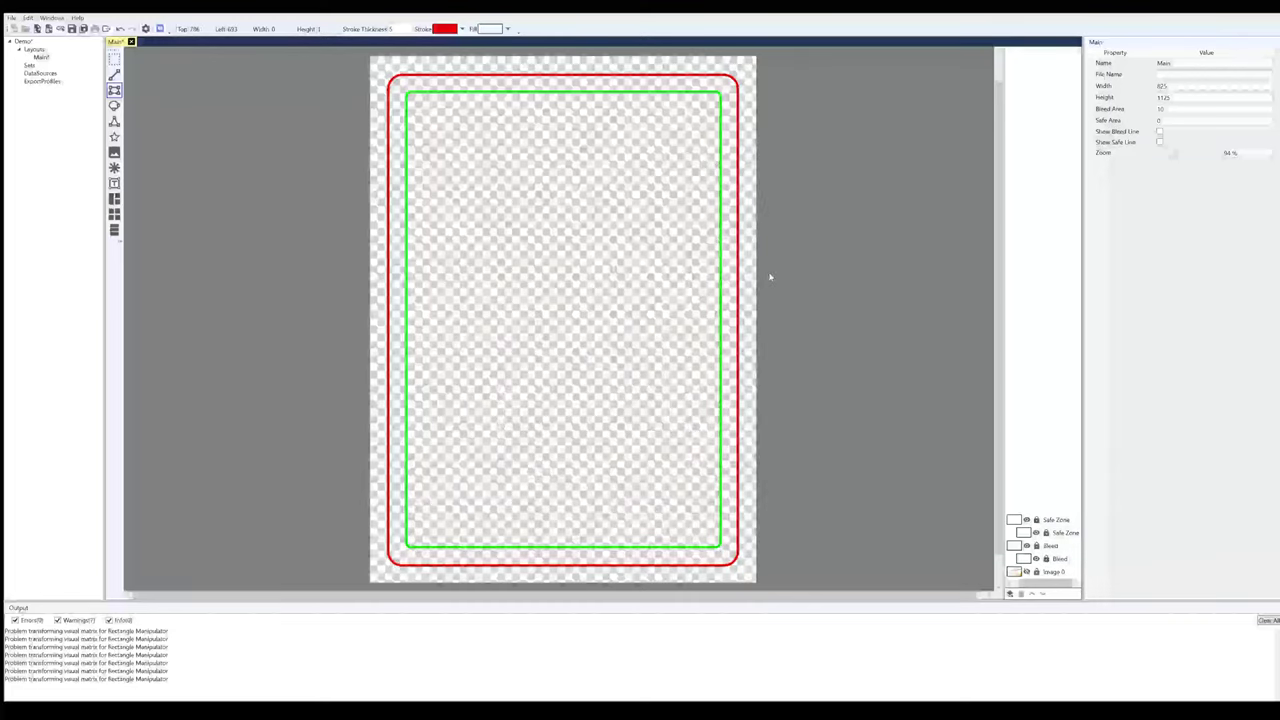
left_click_drag(695, 425, 739, 437)
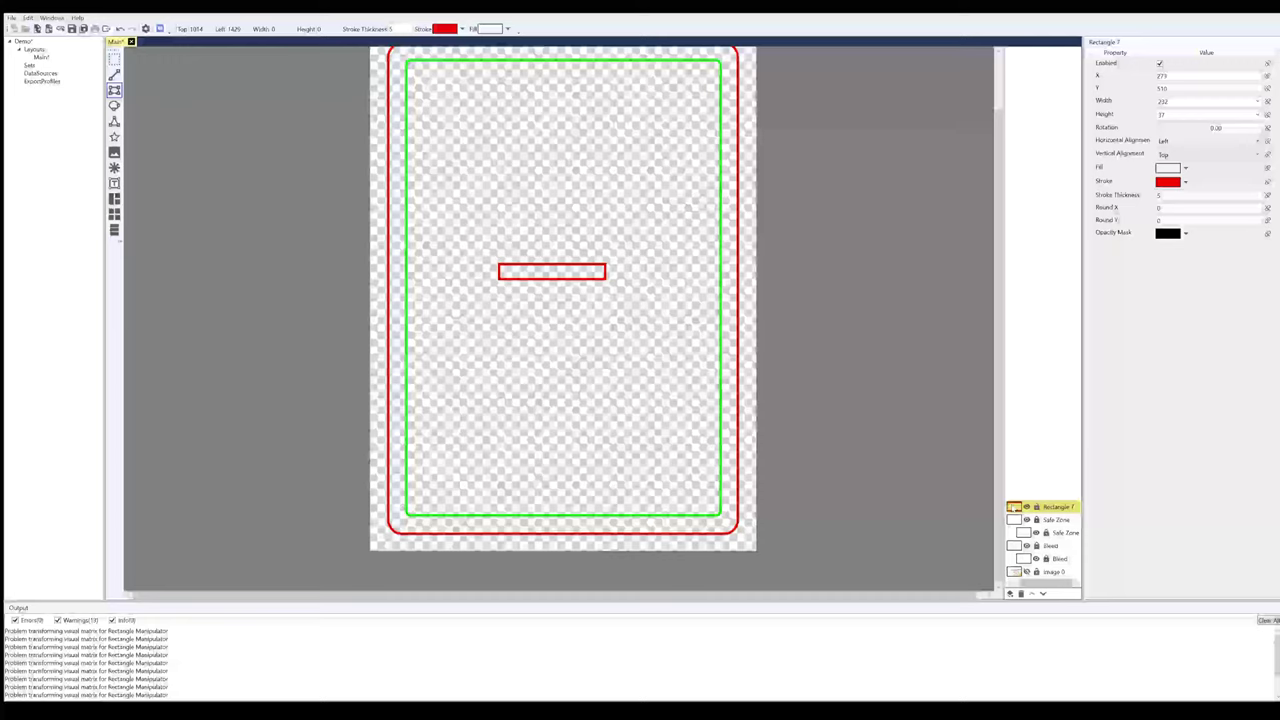
key("Delete")
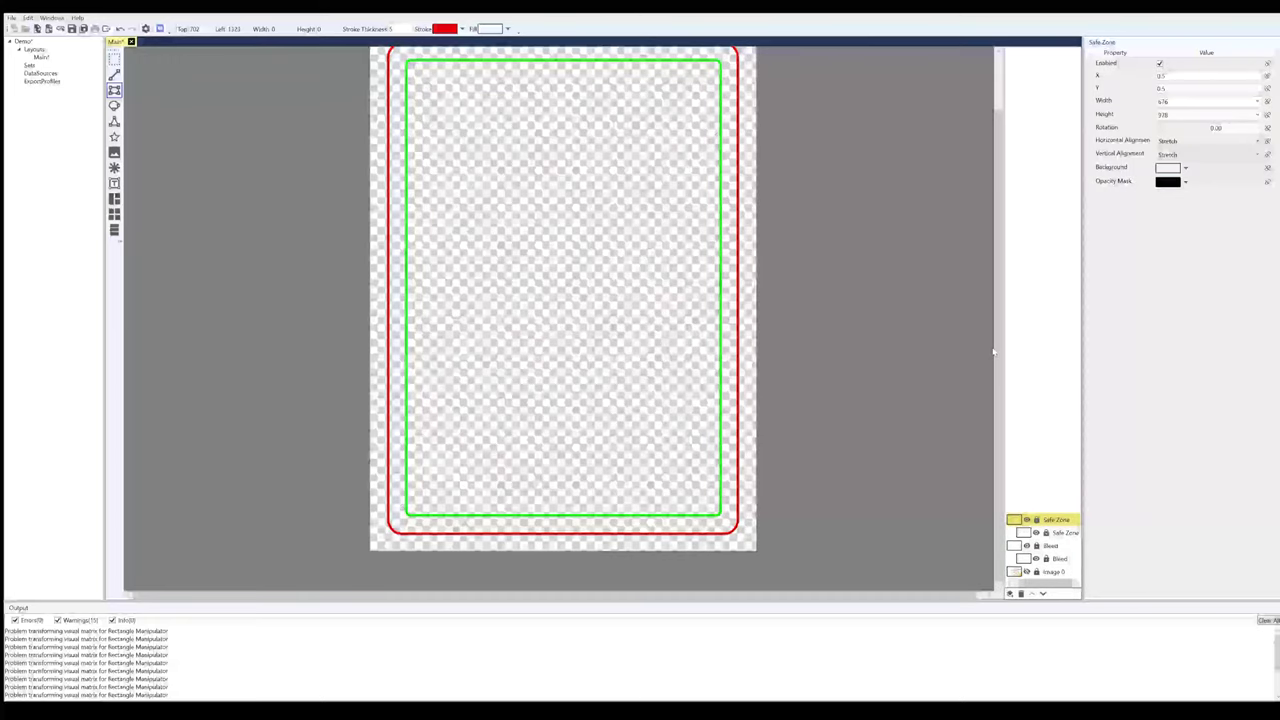
scroll(993, 352, "up", 1)
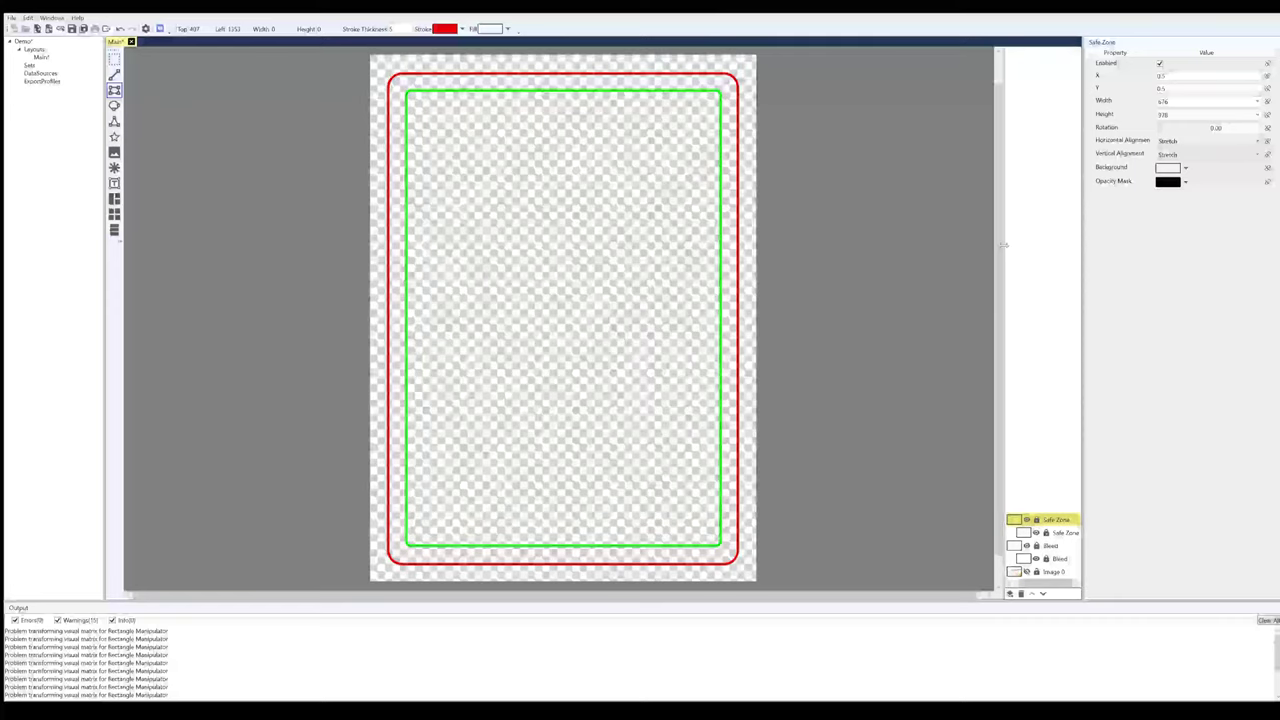